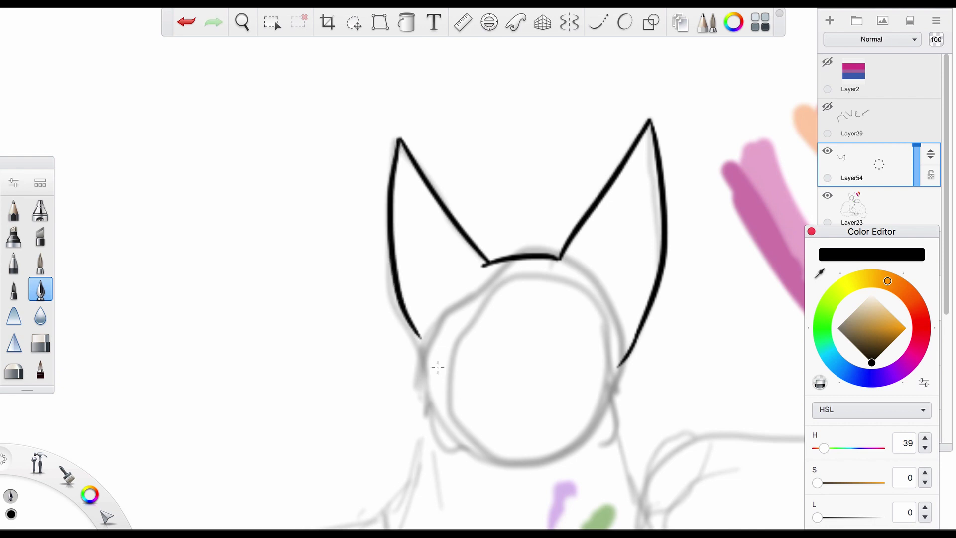
- Ink jagged cheek fur and the jaw edges on both sides of the tall-eared cat's head in black
left_click_drag(434, 346, 419, 349)
scroll(418, 284, "down", 5)
left_click_drag(407, 225, 438, 255)
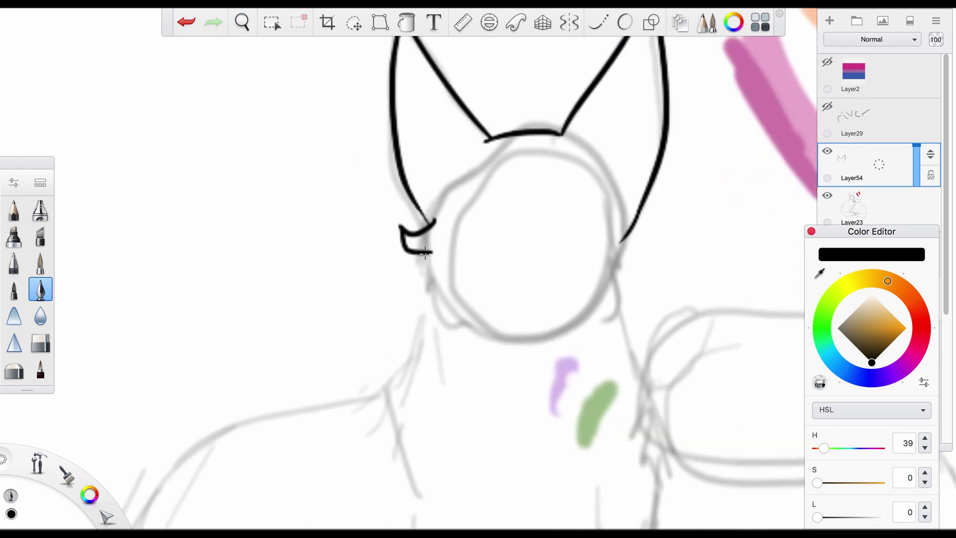
left_click_drag(625, 239, 644, 242)
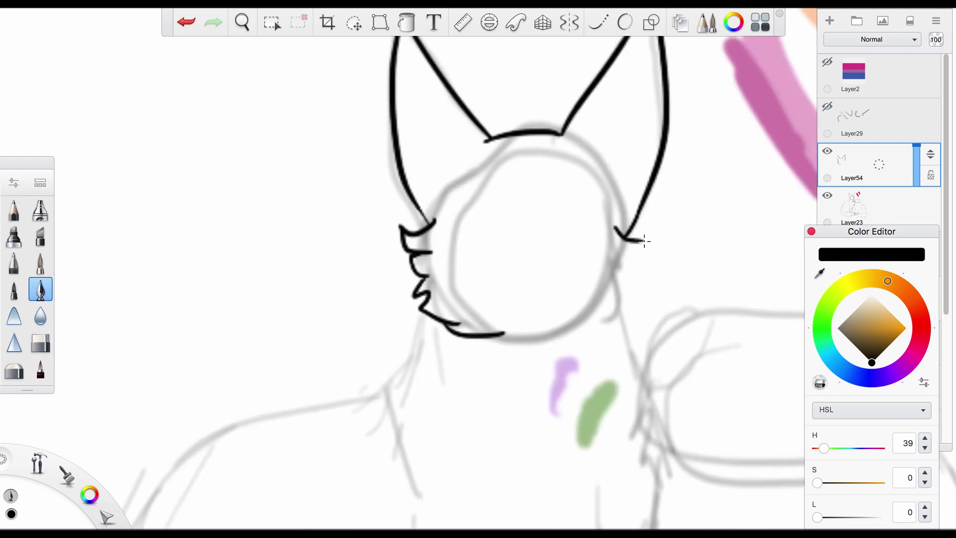
left_click_drag(616, 300, 566, 331)
- Ink pointed fur tufts inside both of the tall-eared cat's ears, redrawing unsatisfactory strokes
scroll(556, 183, "up", 3)
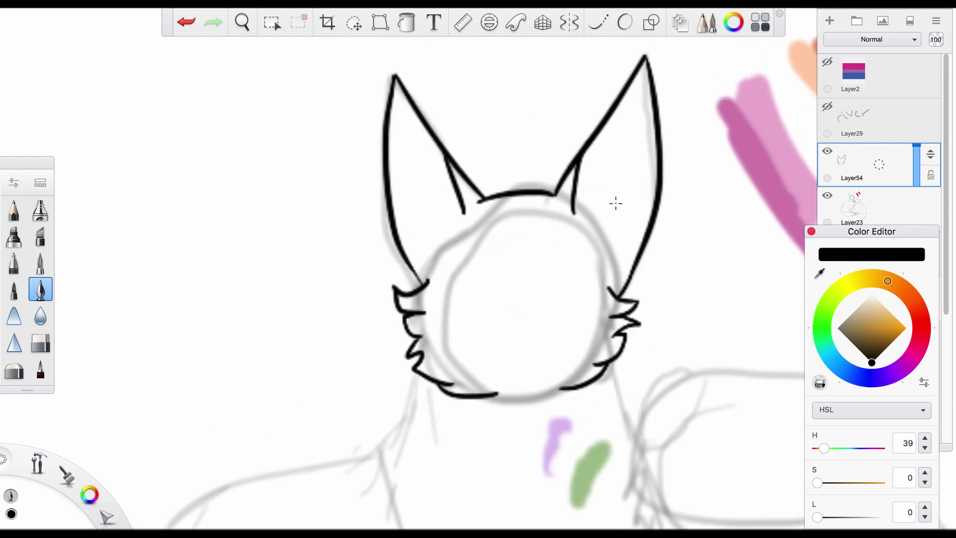
mouse_move(575, 199)
left_mouse_down()
mouse_move(597, 232)
mouse_move(603, 211)
left_mouse_up()
key("super+z")
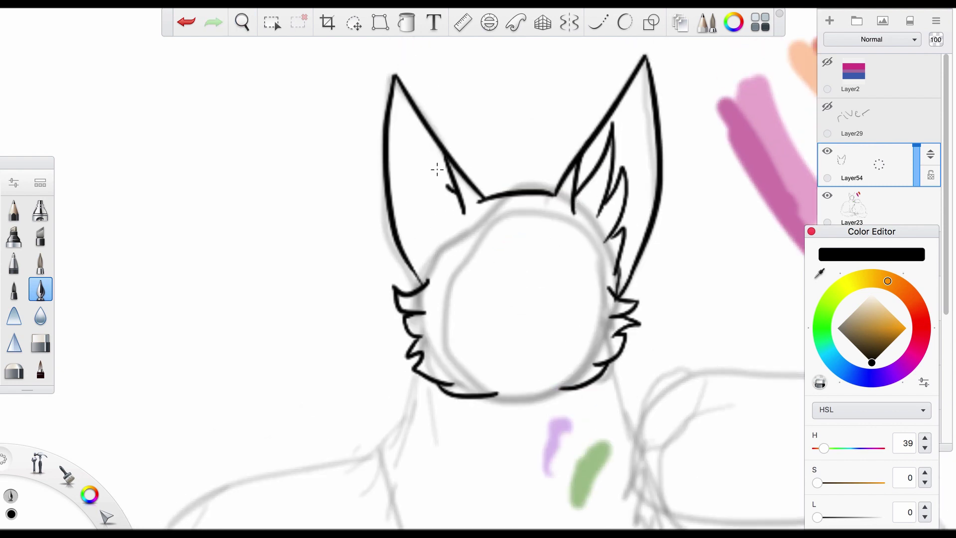
key("super+z")
mouse_move(426, 132)
left_mouse_down()
mouse_move(448, 226)
mouse_move(440, 232)
left_mouse_up()
key("super+z")
left_click_drag(421, 189, 426, 263)
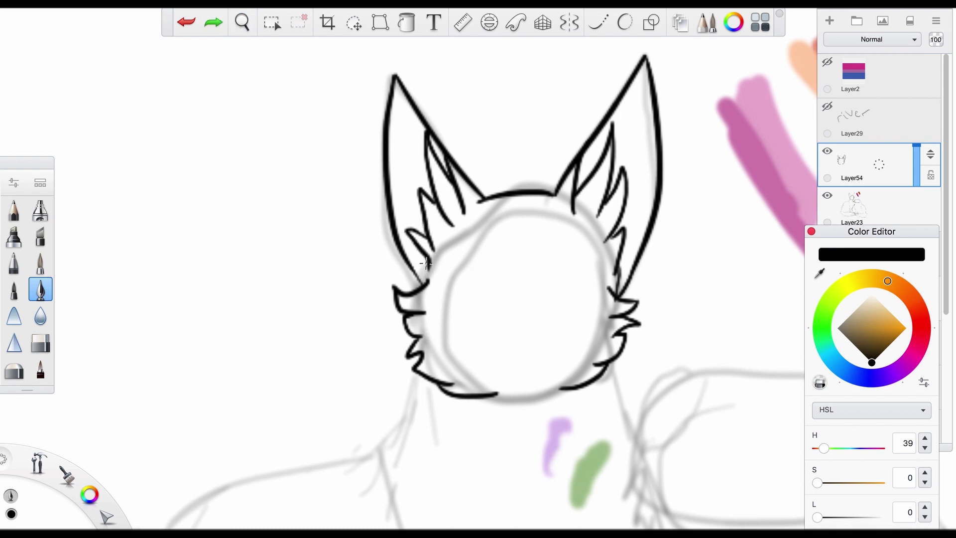
- Ink the tall-eared cat's neck on both sides, continuing the front line down over the chest along the sketch
scroll(426, 263, "down", 5)
scroll(519, 352, "up", 4)
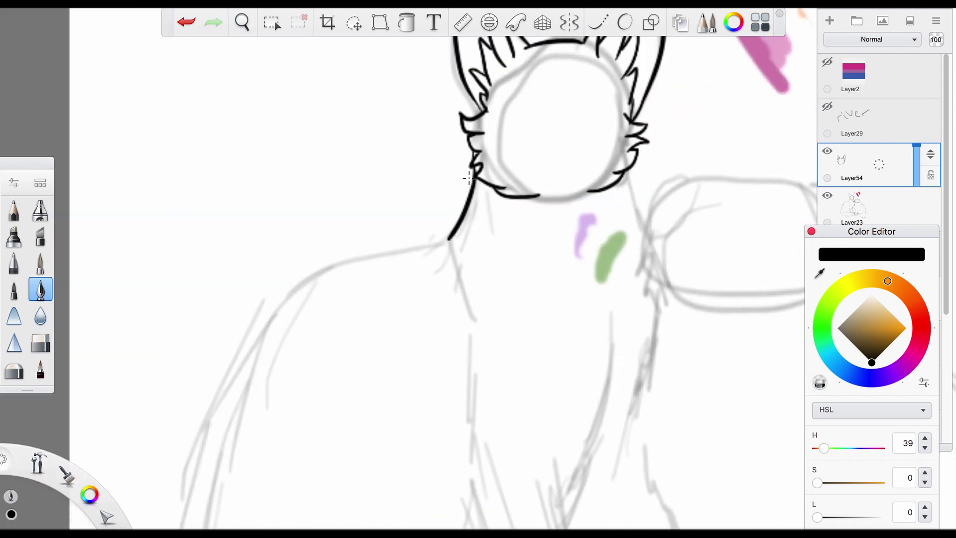
scroll(519, 192, "right", 3)
scroll(569, 206, "down", 1)
scroll(494, 369, "down", 3)
scroll(509, 324, "up", 3)
key("super+z")
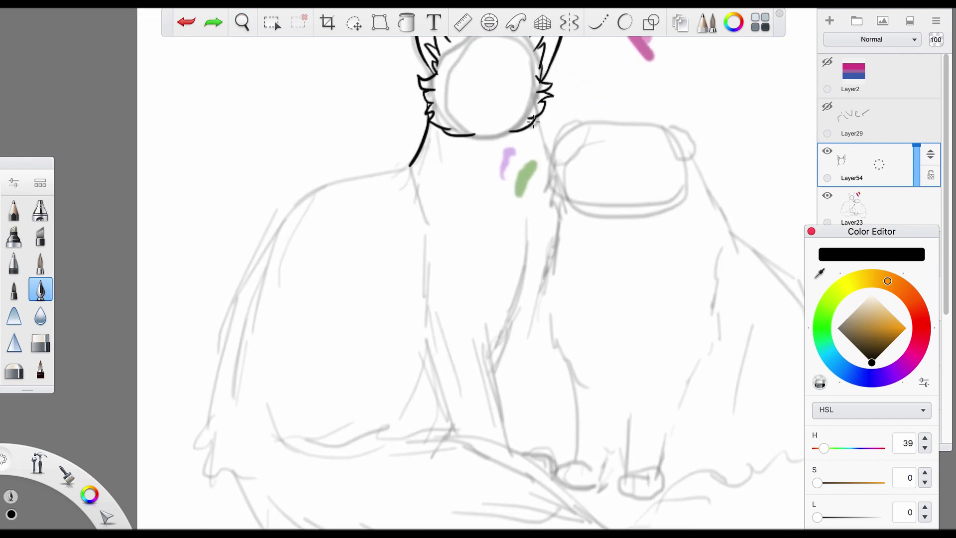
mouse_move(535, 122)
left_mouse_down()
mouse_move(516, 366)
mouse_move(500, 387)
left_mouse_up()
scroll(486, 239, "down", 3)
scroll(497, 200, "up", 3)
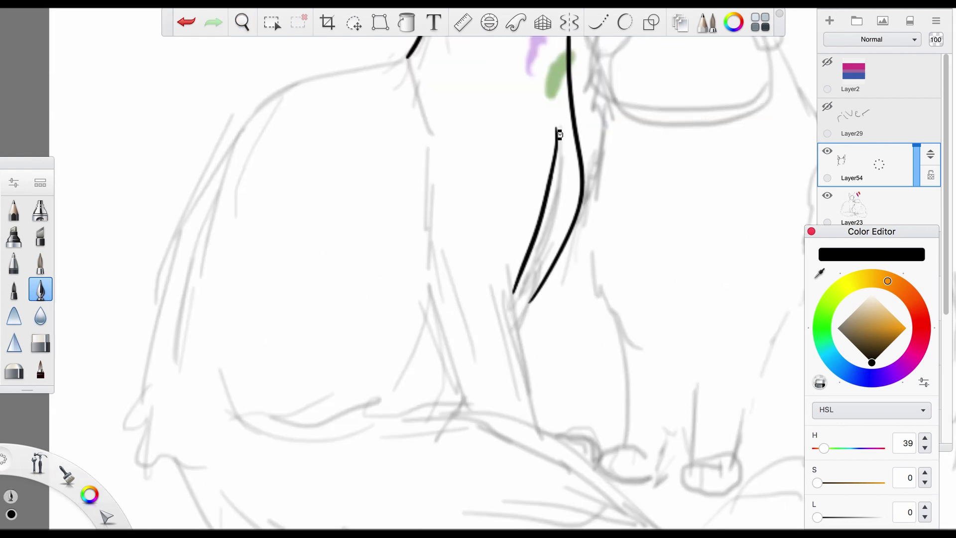
- Redraw the chest contour and ink the edges of the tall-eared cat's front legs down towards the tail
left_click_drag(560, 134, 503, 323)
scroll(523, 113, "up", 2)
key("super+z")
key("super+z")
left_click_drag(541, 63, 489, 263)
left_click_drag(411, 174, 411, 279)
- Clean up the chest line with the eraser and ink a short shoulder line below the base of the neck
scroll(503, 337, "down", 3)
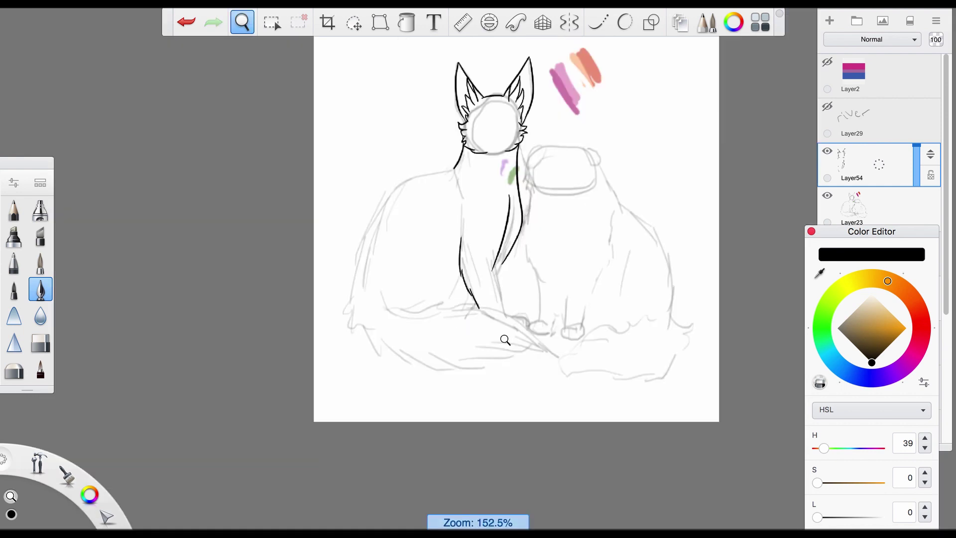
scroll(540, 230, "up", 3)
scroll(535, 258, "down", 1)
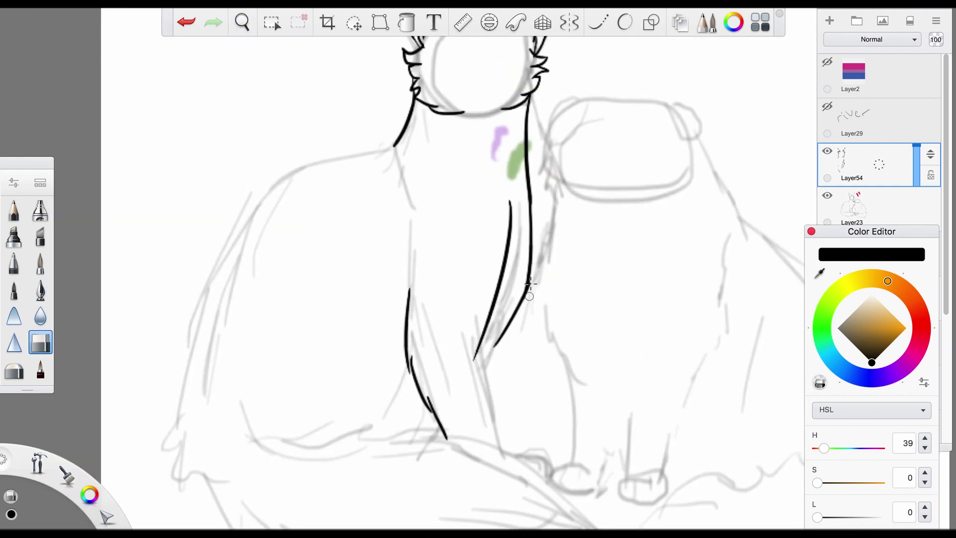
scroll(478, 279, "down", 3)
scroll(474, 259, "up", 3)
scroll(489, 178, "up", 1)
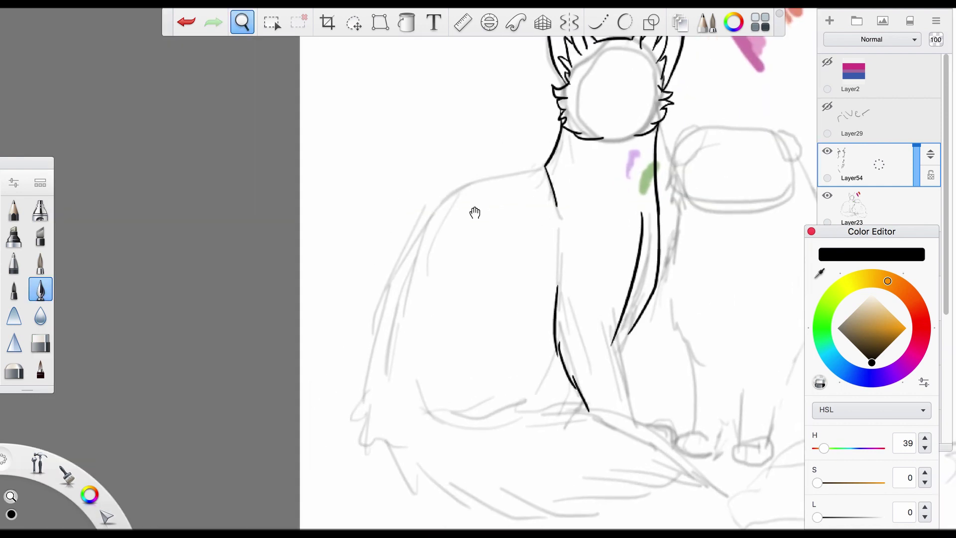
left_click_drag(427, 208, 514, 188)
key("super+z")
mouse_move(408, 246)
left_mouse_down()
mouse_move(548, 160)
mouse_move(396, 343)
mouse_move(428, 202)
left_mouse_up()
key("super+z")
scroll(428, 224, "down", 2)
key("super+z")
key("super+z")
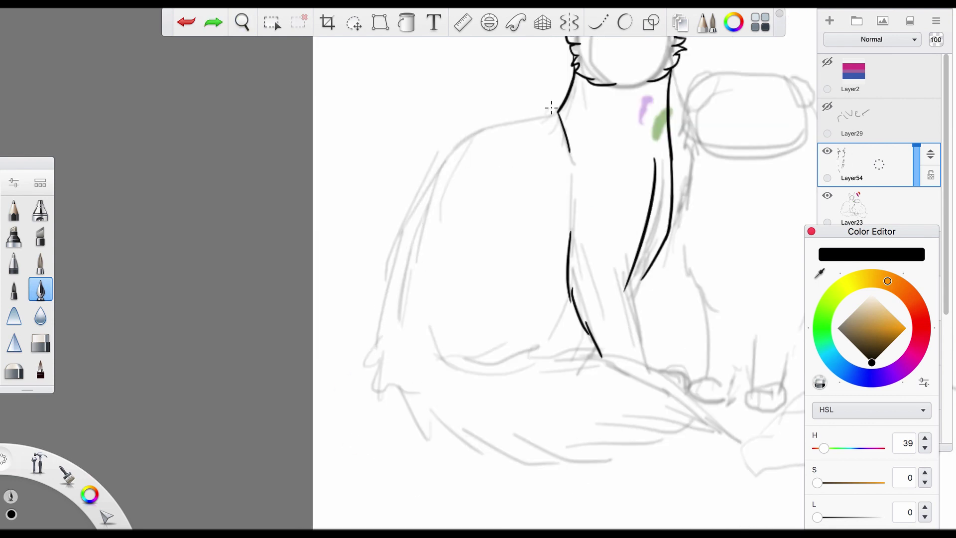
- Ink the curved back from the shoulder down to the tail base and erase stray overlaps along it
key("super+shift+z")
left_click_drag(450, 158, 391, 353)
key("e")
left_click_drag(425, 205, 410, 238)
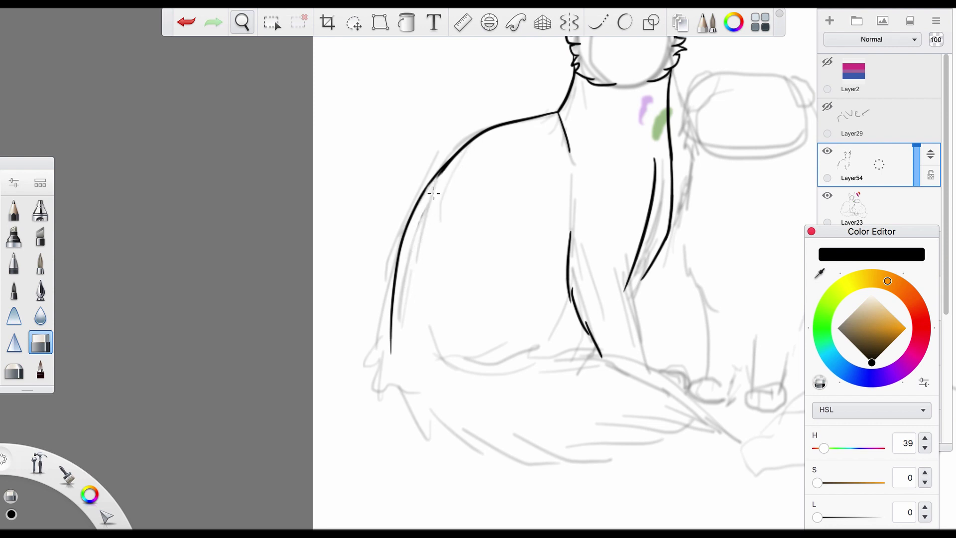
scroll(434, 193, "up", 2)
key("e")
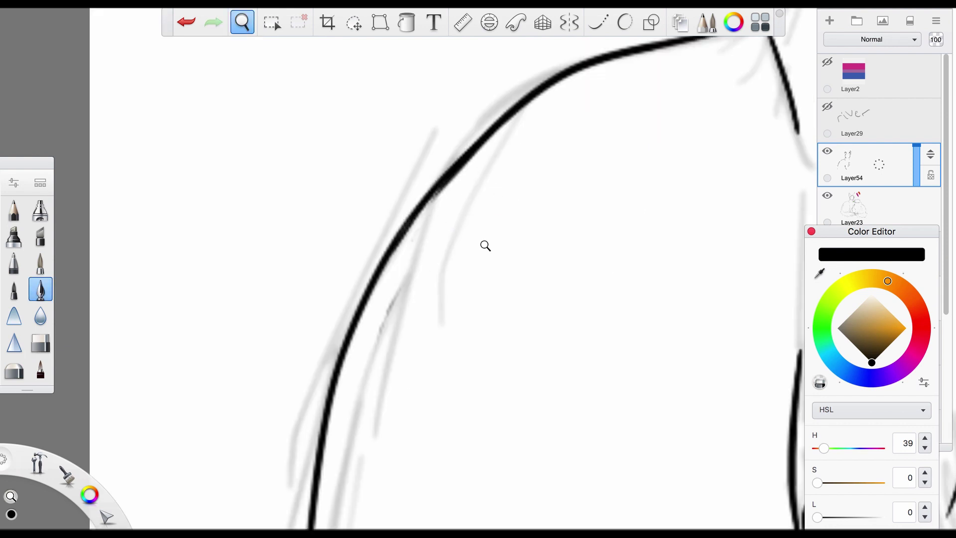
- Ink the fur tufts at the tail base and the first upper and lower tail edges, tidying their junction
left_click_drag(486, 245, 365, 341)
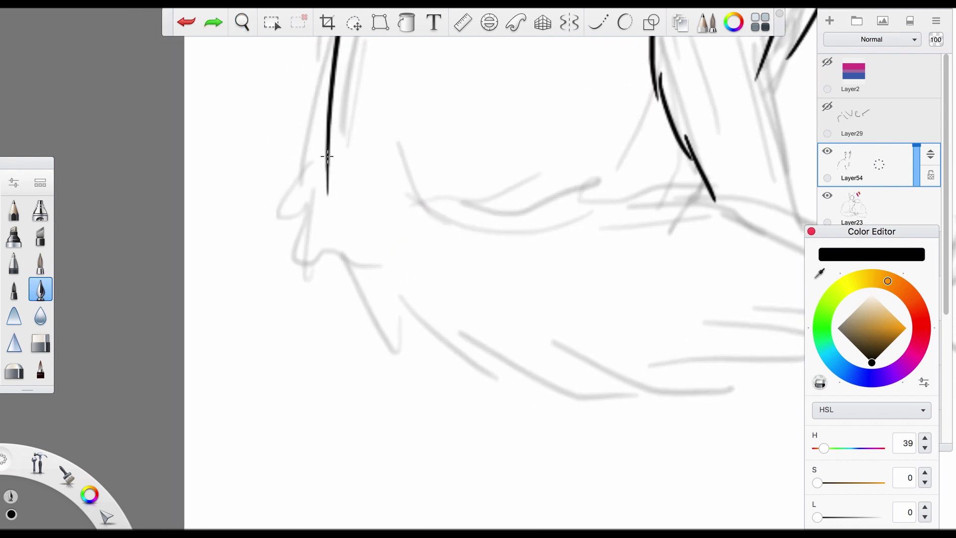
mouse_move(327, 156)
left_mouse_down()
mouse_move(277, 209)
mouse_move(313, 220)
mouse_move(374, 315)
left_mouse_up()
key("super+z")
mouse_move(307, 221)
left_mouse_down()
mouse_move(299, 271)
mouse_move(427, 342)
left_mouse_up()
left_click_drag(327, 152, 463, 201)
key("e")
key("e")
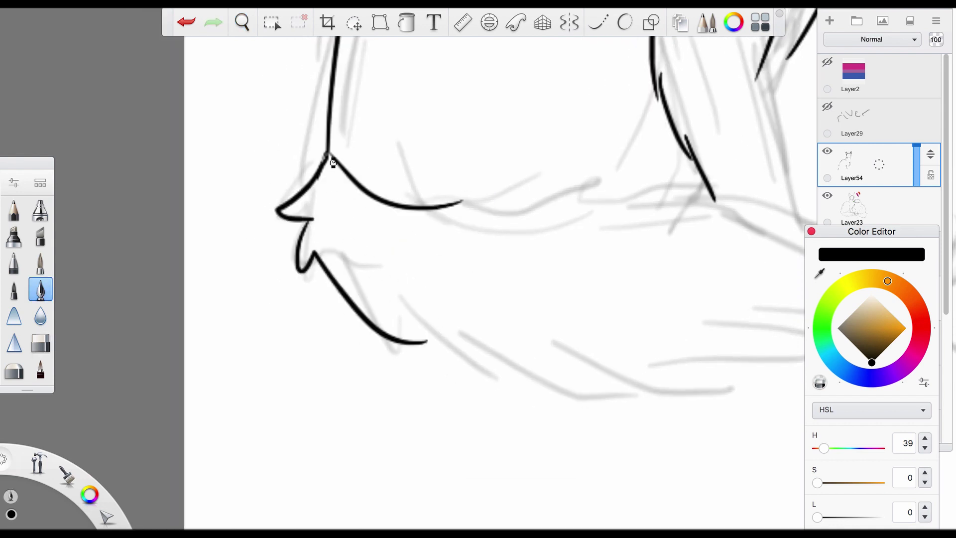
- Complete the bushy tail outline with a jagged upper edge, a pointed tip and overlapping fur strokes underneath
left_click_drag(435, 254, 381, 238)
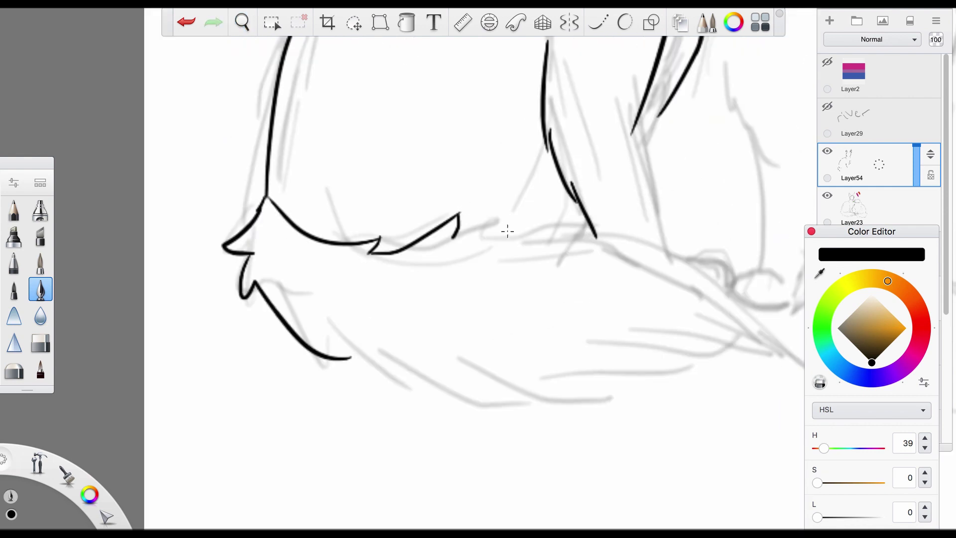
left_click_drag(456, 237, 620, 235)
scroll(448, 316, "down", 5)
left_click_drag(545, 170, 637, 267)
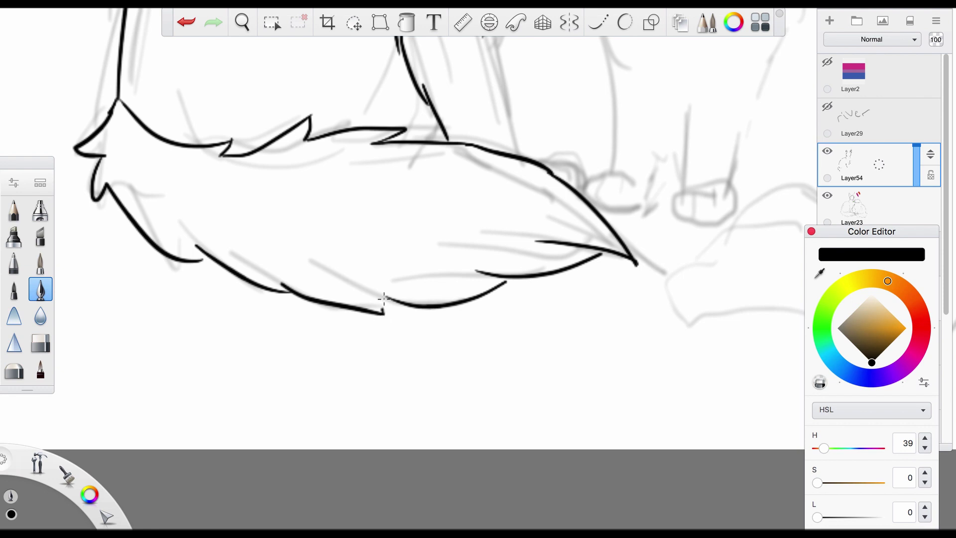
scroll(511, 307, "down", 3)
scroll(496, 256, "up", 3)
- Ink the lower front-leg edge from the elbow down to the tail and clean up the elbow junction
left_click_drag(509, 186, 533, 335)
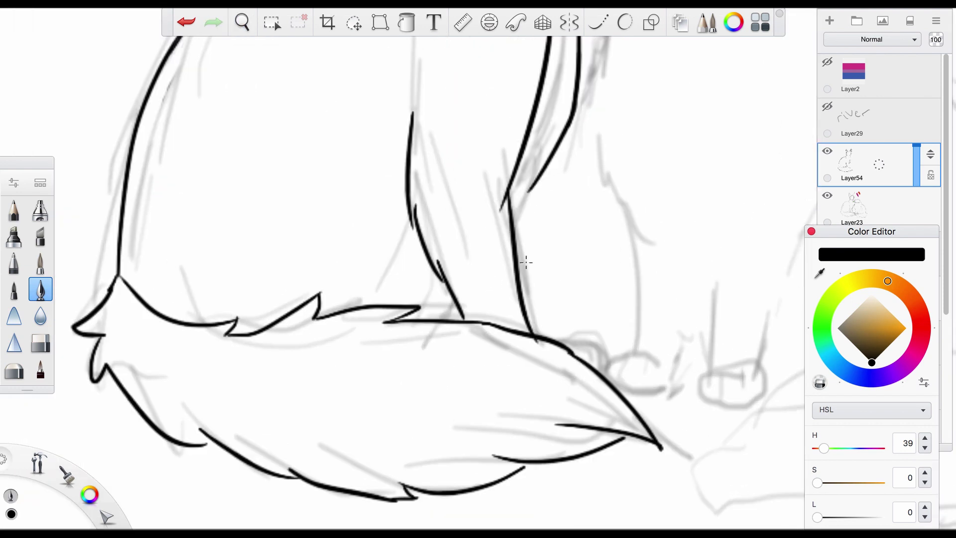
key("e")
key("e")
left_click_drag(533, 177, 512, 222)
- Ink a curved body line behind the front leg, redrawing its lower part and erasing stray ends
scroll(511, 257, "down", 4)
key("ctrl+z")
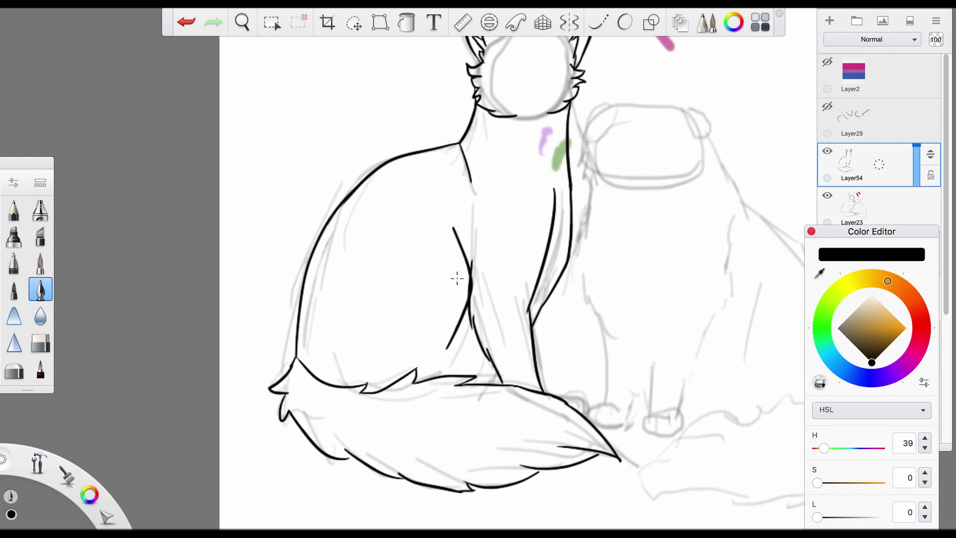
key("ctrl+z")
scroll(461, 308, "down", 2)
scroll(552, 281, "up", 2)
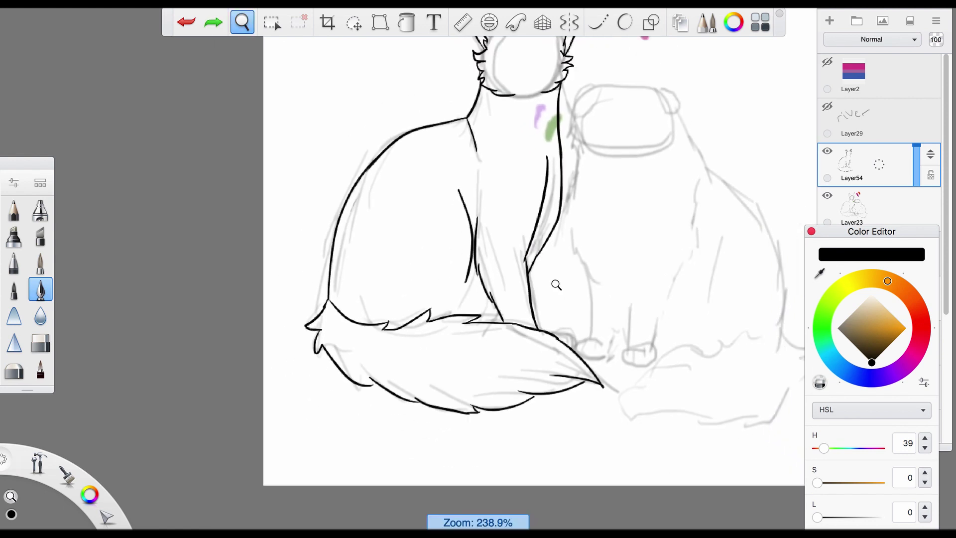
scroll(547, 287, "down", 3)
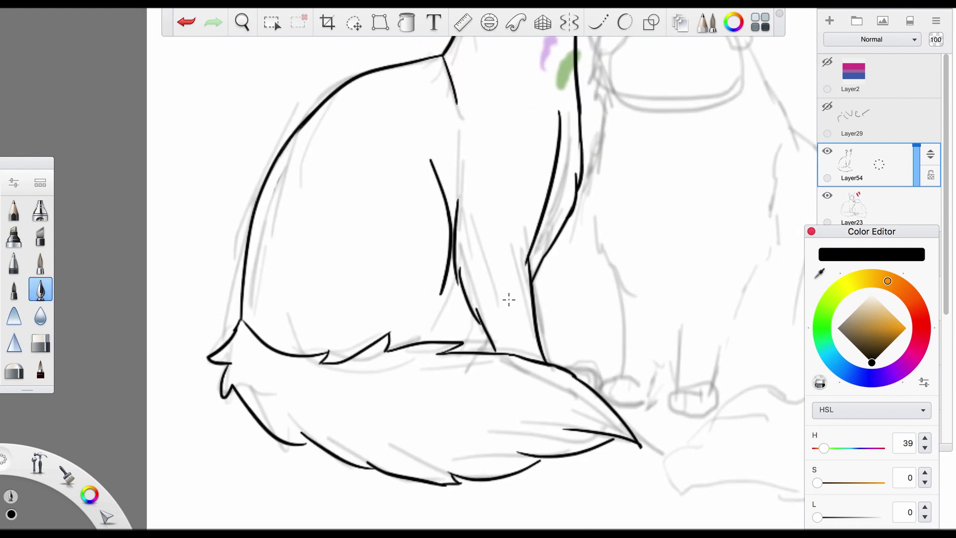
key("e")
key("e")
- Ink two half-closed eyes with angled inner lid corners on the tall-eared cat's face
key("space")
scroll(508, 192, "up", 5)
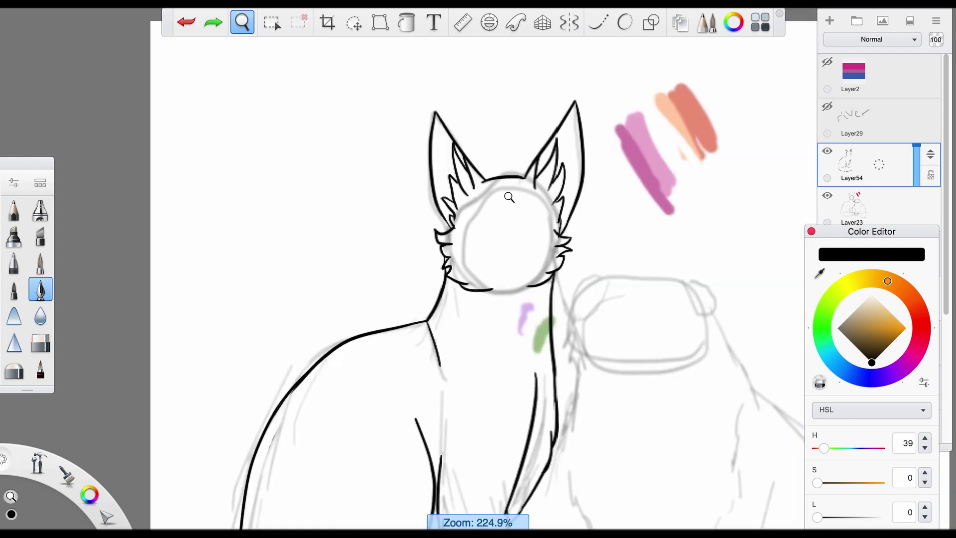
mouse_move(426, 230)
left_mouse_down()
mouse_move(500, 222)
mouse_move(443, 232)
mouse_move(453, 222)
mouse_move(481, 219)
mouse_move(429, 236)
mouse_move(433, 254)
mouse_move(501, 235)
left_mouse_up()
key("ctrl+z")
key("ctrl+z")
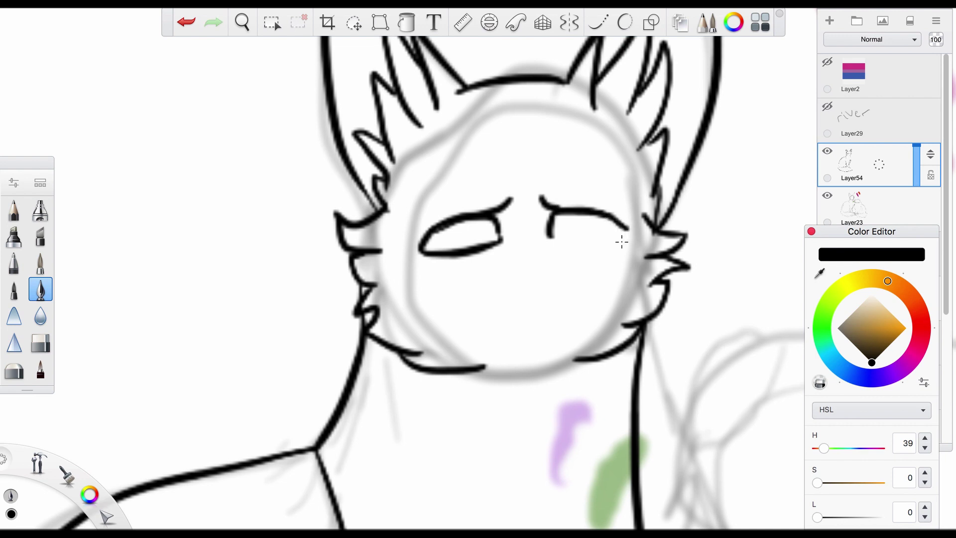
key("ctrl+z")
left_click_drag(549, 231, 627, 230)
key("e")
key("e")
- Ink a small outlined nose below and between the tall-eared cat's eyes
key("space")
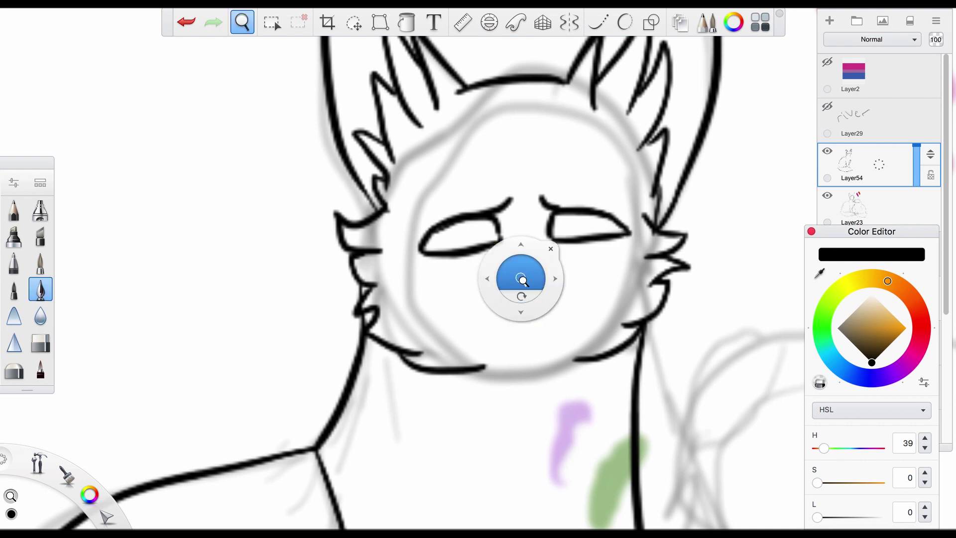
mouse_move(520, 276)
left_mouse_down()
mouse_move(527, 359)
mouse_move(552, 308)
mouse_move(518, 279)
left_mouse_up()
left_click_drag(497, 261, 553, 294)
key("ctrl+z")
left_click_drag(505, 344, 515, 286)
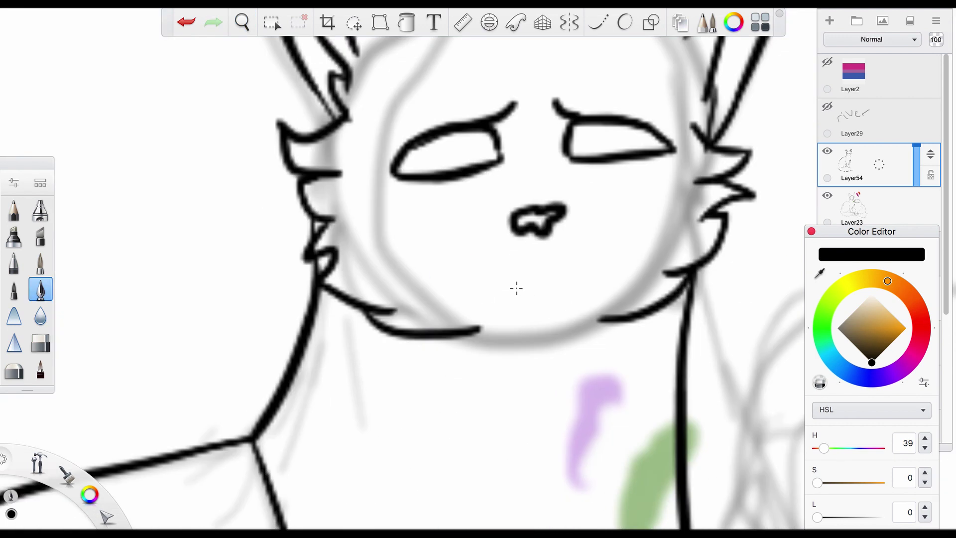
- Ink a small, slightly open smiling mouth beneath the nose, redrawing strokes until the shape fits
key("ctrl+z")
left_click_drag(546, 257, 510, 284)
left_click_drag(545, 271, 610, 249)
key("ctrl+z")
key("ctrl+z")
mouse_move(501, 289)
left_mouse_down()
mouse_move(603, 253)
mouse_move(584, 267)
left_mouse_up()
key("ctrl+z")
key("ctrl+z")
key("ctrl+z")
- Ink a rounded oval eyebrow above each of the tall-eared cat's eyes
key("space")
left_click_drag(437, 115, 450, 204)
mouse_move(383, 254)
left_mouse_down()
mouse_move(420, 199)
mouse_move(456, 197)
left_mouse_up()
key("ctrl+z")
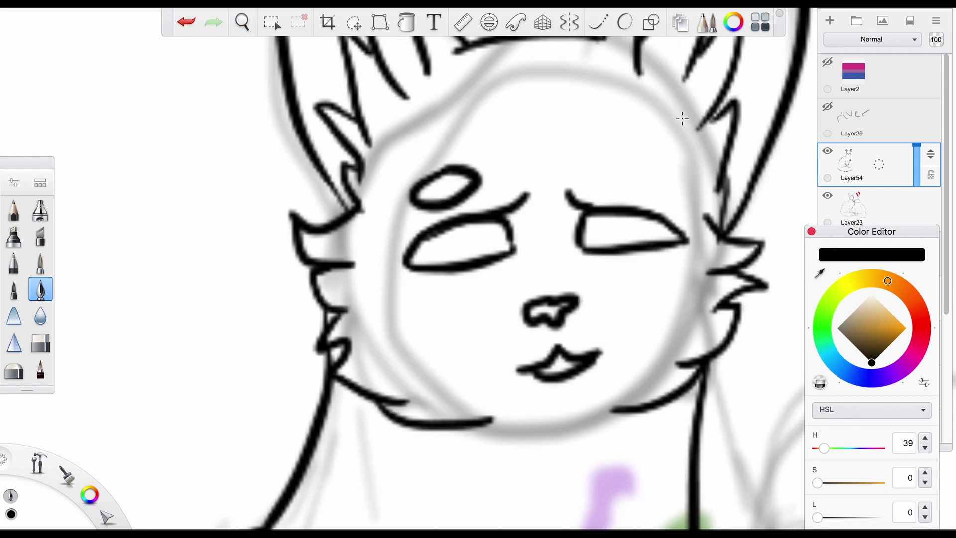
left_click_drag(613, 166, 608, 171)
- Ink narrow irises inside both of the tall-eared cat's eyes and trim the inner lid corners with the eraser
mouse_move(458, 227)
left_mouse_down()
mouse_move(481, 244)
mouse_move(493, 229)
mouse_move(508, 234)
mouse_move(540, 337)
mouse_move(558, 294)
mouse_move(455, 226)
mouse_move(465, 252)
left_mouse_up()
key("ctrl+z")
key("ctrl+z")
key("ctrl+z")
key("space")
key("ctrl+z")
mouse_move(610, 209)
left_mouse_down()
mouse_move(612, 239)
mouse_move(631, 238)
mouse_move(498, 348)
mouse_move(547, 219)
mouse_move(544, 241)
left_mouse_up()
key("space")
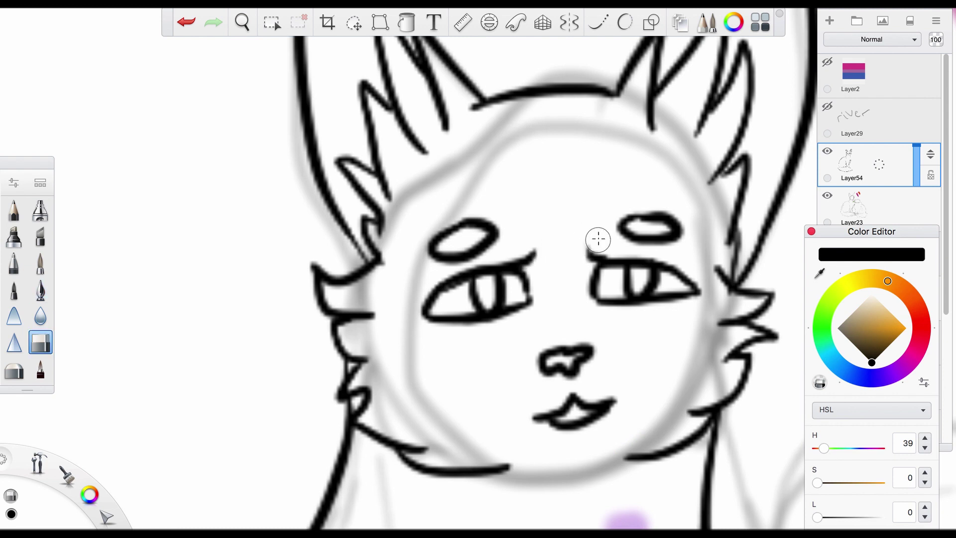
key("space")
- Ink the second cat's two folded ears and the top of its head between them
mouse_move(523, 277)
left_mouse_down()
mouse_move(533, 320)
mouse_move(585, 219)
mouse_move(547, 214)
left_mouse_up()
mouse_move(491, 186)
left_mouse_down()
mouse_move(631, 196)
mouse_move(494, 204)
mouse_move(500, 196)
mouse_move(494, 204)
left_mouse_up()
key("ctrl+z")
key("ctrl+z")
left_click_drag(462, 337, 414, 283)
left_click_drag(578, 141, 632, 197)
key("ctrl+z")
left_click_drag(578, 141, 631, 197)
mouse_move(572, 152)
left_mouse_down()
mouse_move(619, 201)
mouse_move(589, 208)
mouse_move(627, 184)
left_mouse_up()
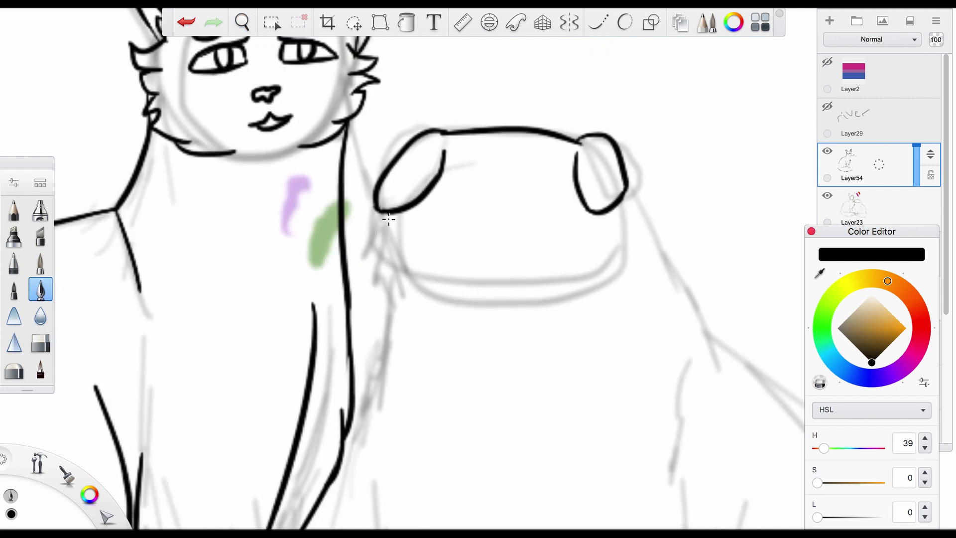
- Ink the second cat's rounded cheeks below both ears and part of its lower jaw
key("ctrl+z")
mouse_move(381, 213)
left_mouse_down()
mouse_move(544, 278)
mouse_move(500, 312)
left_mouse_up()
key("ctrl+z")
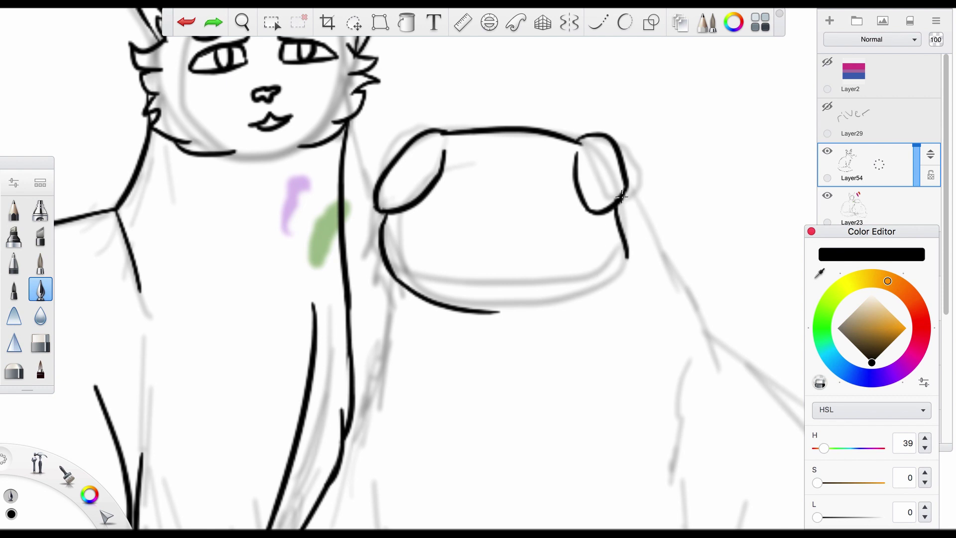
key("ctrl+z")
left_click_drag(617, 204, 607, 280)
- Add curved muzzle lines beside the tall-eared cat's mouth and a jagged fur tuft closing its chin
scroll(352, 196, "up", 5)
scroll(353, 196, "left", 5)
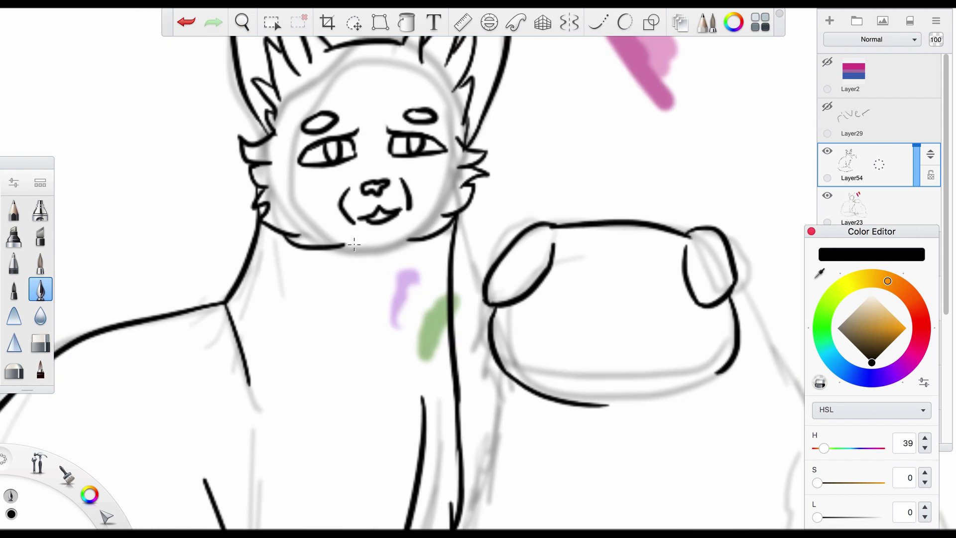
mouse_move(427, 363)
left_mouse_down()
mouse_move(416, 196)
mouse_move(433, 229)
left_mouse_up()
- Ink the second cat's two sideways-glancing eyes with curved upper lids and narrow irises
left_click_drag(368, 235, 444, 233)
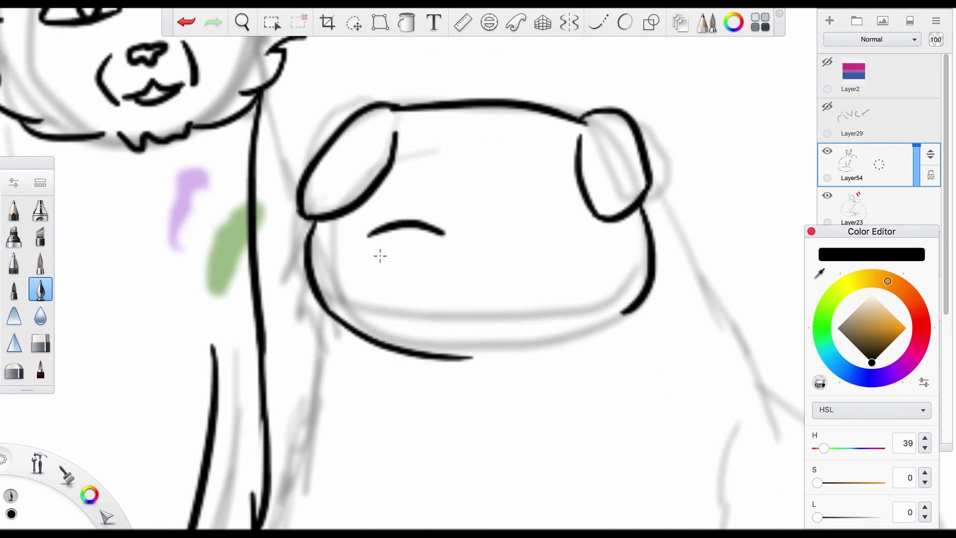
left_click_drag(502, 234, 573, 235)
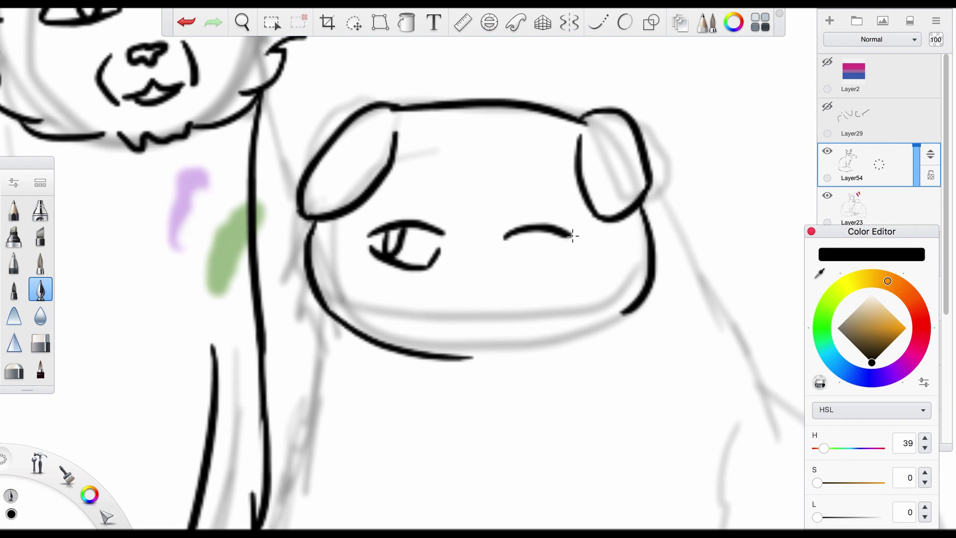
mouse_move(504, 251)
left_mouse_down()
mouse_move(564, 249)
mouse_move(518, 228)
left_mouse_up()
key("ctrl+z")
- Ink a small triangular nose and a curved mouth on the second cat's face
left_click_drag(529, 235, 531, 210)
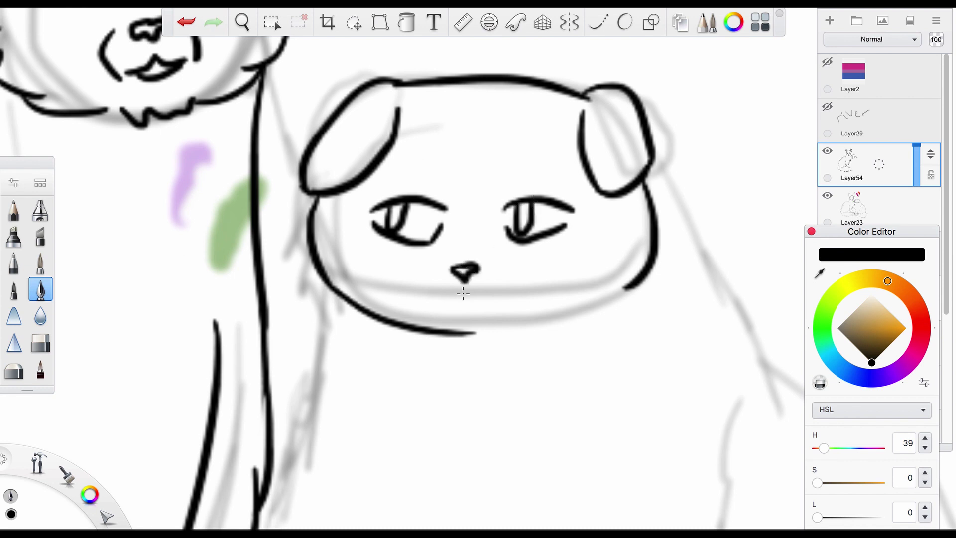
left_click_drag(463, 294, 491, 271)
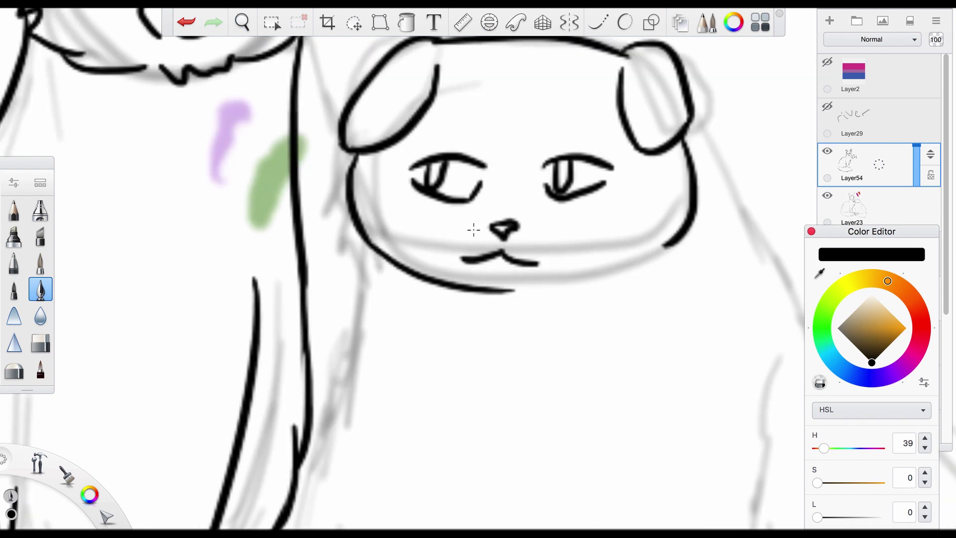
- Ink the second cat's neck lines and the tufted fur edges down both sides of its chest
scroll(523, 263, "down", 5)
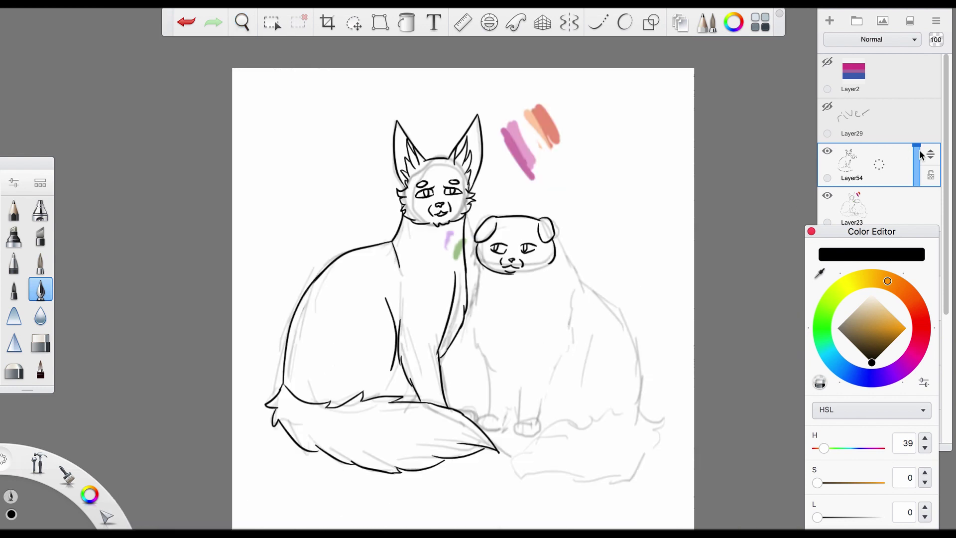
scroll(927, 211, "down", 3)
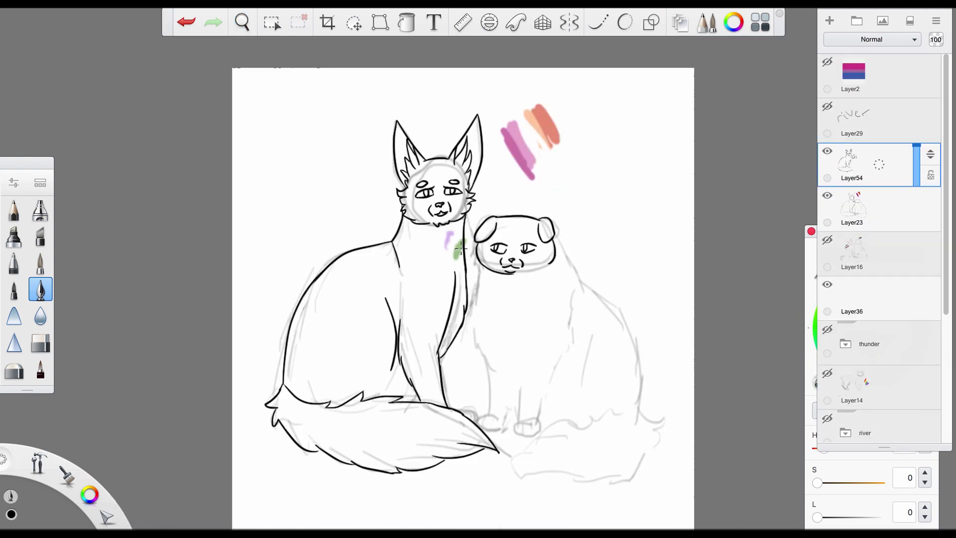
scroll(493, 333, "up", 5)
mouse_move(456, 124)
left_mouse_down()
mouse_move(418, 249)
mouse_move(513, 291)
left_mouse_up()
scroll(447, 248, "down", 3)
scroll(447, 248, "up", 4)
key("space")
mouse_move(409, 345)
left_mouse_down()
mouse_move(572, 289)
mouse_move(513, 139)
left_mouse_up()
scroll(573, 294, "down", 2)
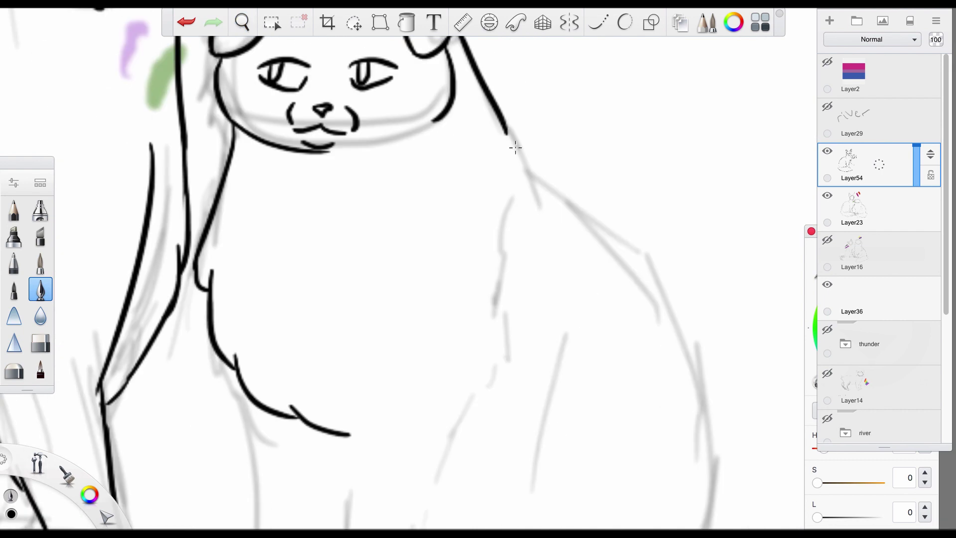
scroll(462, 225, "up", 2)
scroll(462, 224, "down", 2)
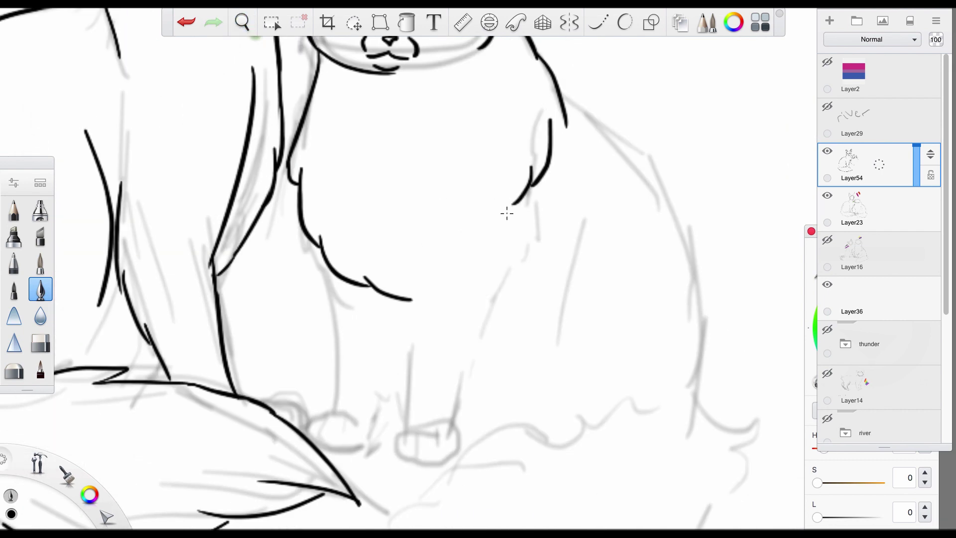
- Ink the second cat's first foreleg and striped-toe paw, plus the tall-eared cat's small paw peeking out behind its tail
scroll(414, 339, "down", 2)
scroll(414, 339, "up", 4)
mouse_move(391, 286)
left_mouse_down()
mouse_move(376, 75)
mouse_move(391, 332)
mouse_move(416, 264)
left_mouse_up()
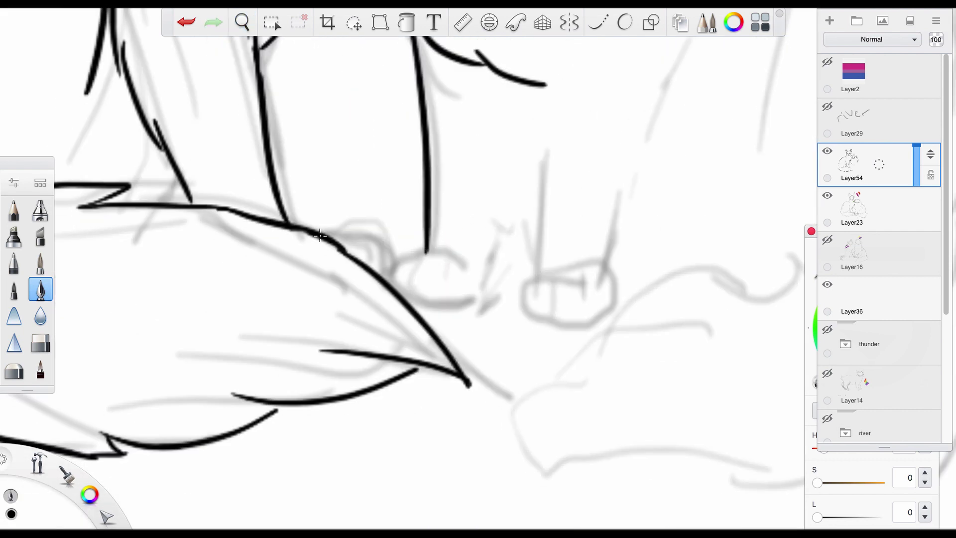
left_click_drag(321, 235, 362, 269)
mouse_move(361, 269)
left_mouse_down()
mouse_move(420, 363)
mouse_move(316, 309)
mouse_move(305, 277)
left_mouse_up()
mouse_move(448, 244)
left_mouse_down()
mouse_move(393, 279)
mouse_move(459, 273)
mouse_move(466, 251)
left_mouse_up()
left_click_drag(438, 244, 449, 280)
left_click_drag(483, 199, 468, 233)
scroll(467, 233, "down", 1)
left_click_drag(430, 319, 467, 228)
scroll(412, 209, "up", 1)
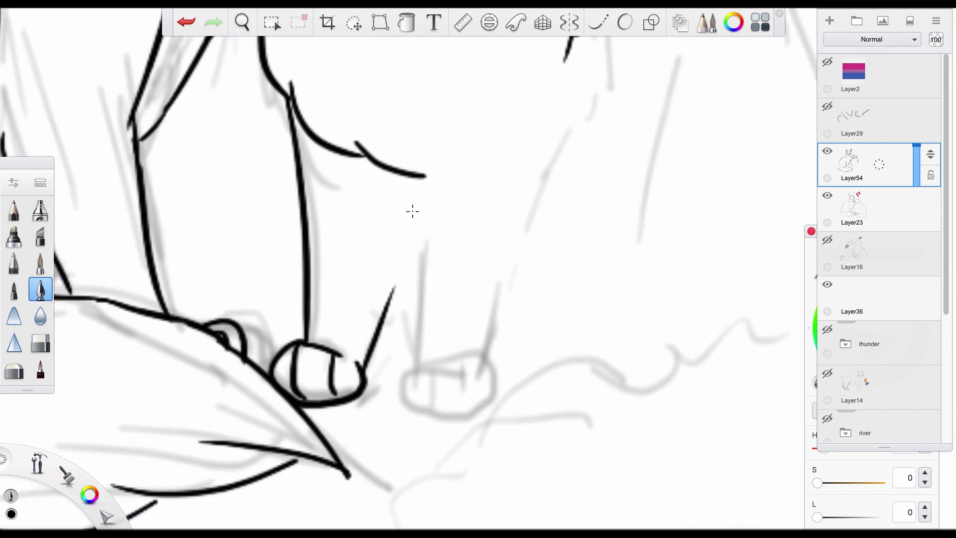
- Ink the second cat's other foreleg and its rounded paw with toe lines, erasing stray overlaps
left_click_drag(421, 182, 419, 371)
left_click_drag(386, 415, 394, 277)
mouse_move(454, 214)
left_mouse_down()
mouse_move(430, 231)
mouse_move(475, 274)
mouse_move(451, 383)
left_mouse_up()
scroll(459, 188, "up", 1)
key("e")
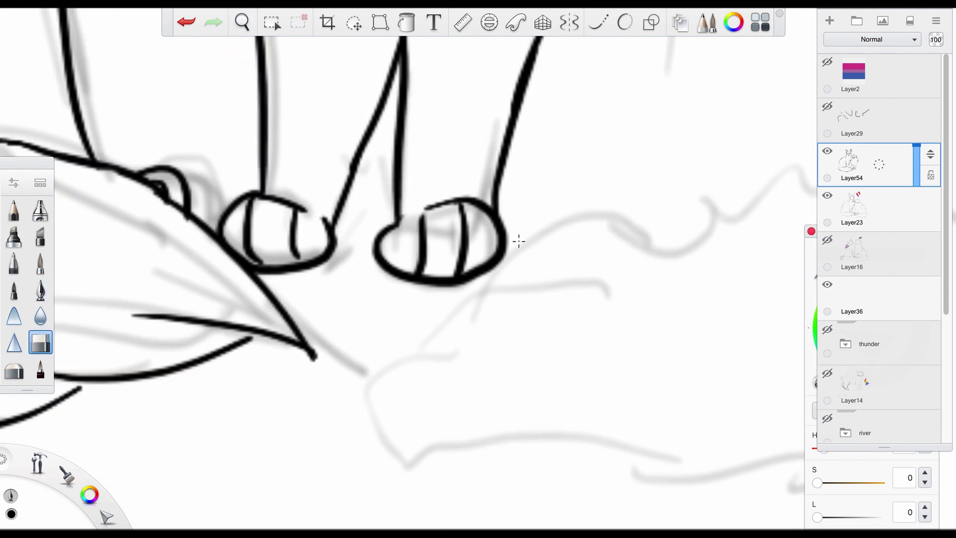
left_click_drag(503, 257, 392, 262)
key("e")
scroll(416, 289, "down", 3)
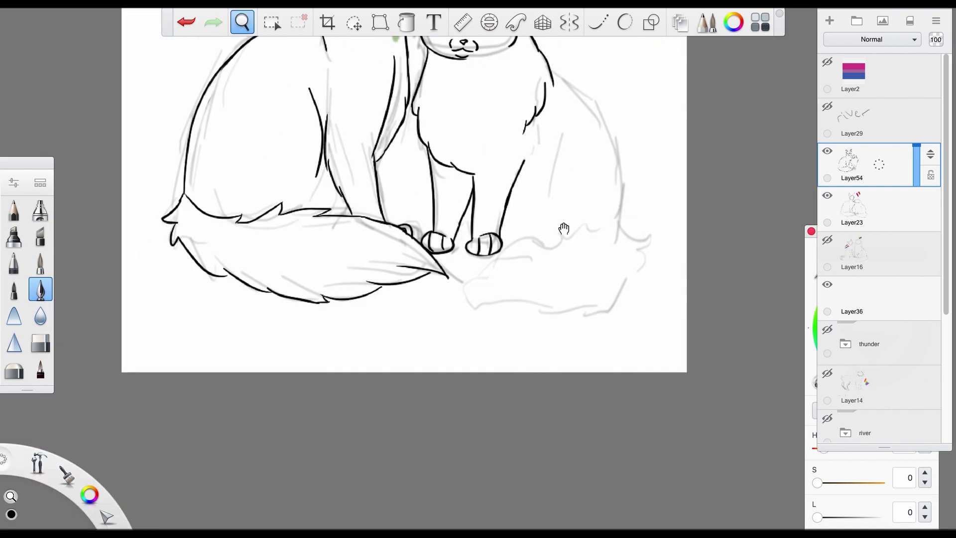
- Ink the second cat's curved back down to its tail and a haunch line inside the body
scroll(491, 345, "up", 2)
left_click(353, 22)
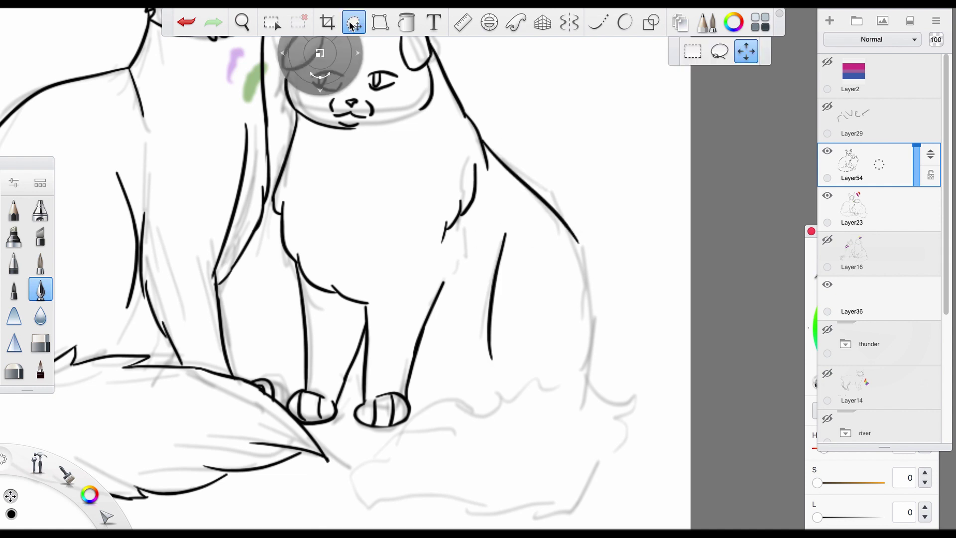
mouse_move(473, 194)
left_mouse_down()
mouse_move(448, 239)
mouse_move(473, 196)
left_mouse_up()
scroll(452, 379, "down", 2)
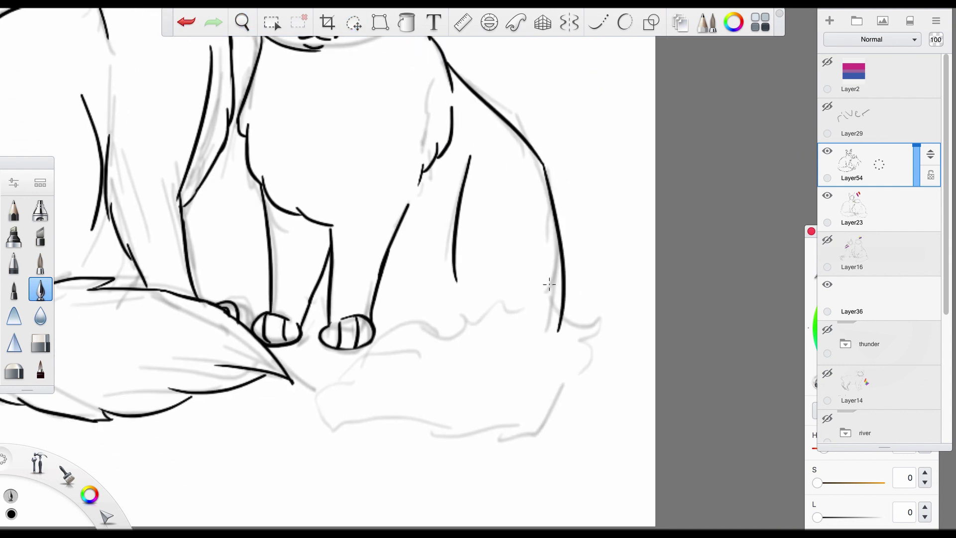
- Ink the cloud-like outline of the second cat's fluffy tail and hide the rough sketch layer
scroll(549, 206, "down", 5)
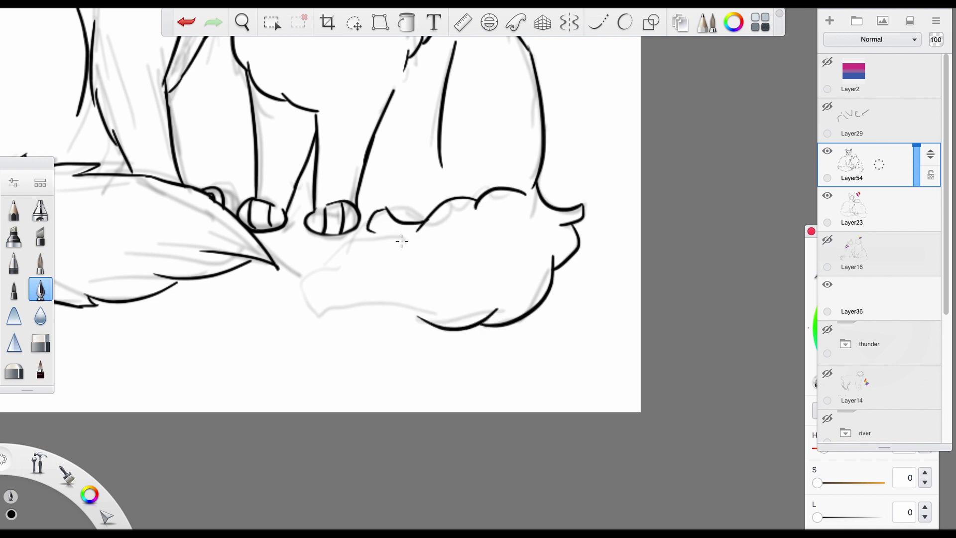
key("space")
mouse_move(427, 324)
left_mouse_down()
mouse_move(474, 266)
mouse_move(384, 245)
mouse_move(505, 279)
mouse_move(450, 256)
left_mouse_up()
key("Home")
key("space")
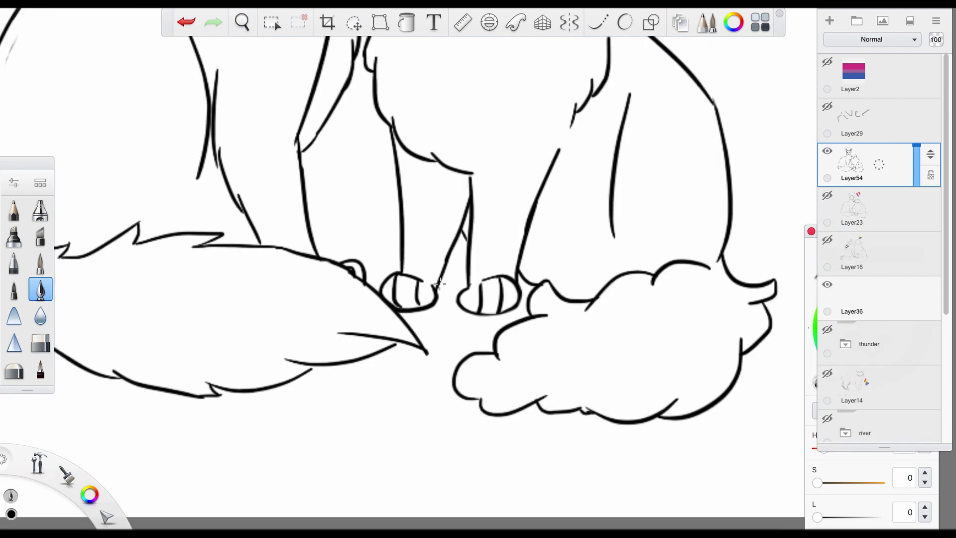
- Ink a small toed paw in the gap between the second cat's forelegs and clean up its edges
key("e")
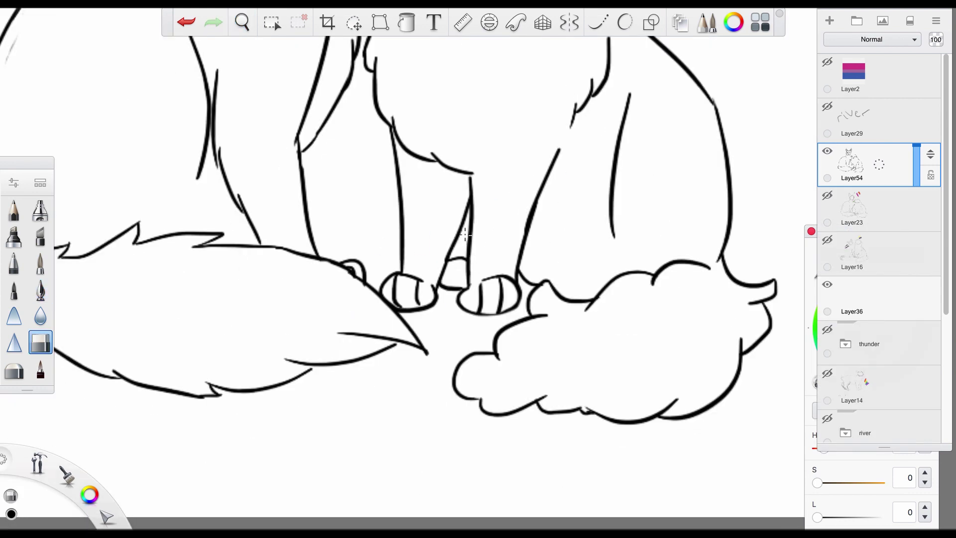
key("e")
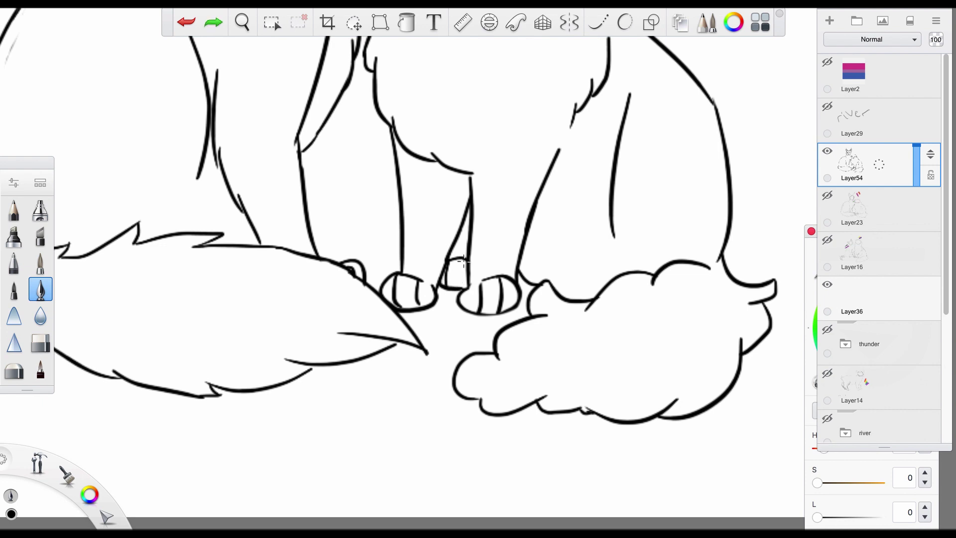
left_click_drag(463, 260, 459, 288)
mouse_move(466, 261)
left_mouse_down()
mouse_move(465, 287)
mouse_move(544, 284)
mouse_move(493, 294)
left_mouse_up()
key("Home")
key("Home")
key("ctrl+z")
key("ctrl+y")
key("e")
key("e")
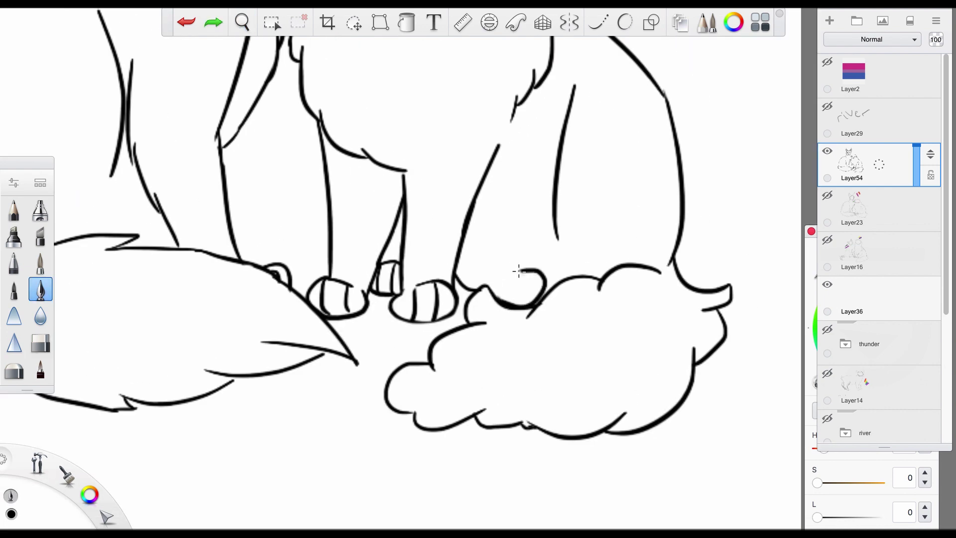
- Ink the second cat's rounded hind paw resting on top of its fluffy tail
mouse_move(548, 247)
left_mouse_down()
mouse_move(508, 327)
mouse_move(551, 315)
mouse_move(512, 320)
mouse_move(486, 263)
mouse_move(450, 327)
mouse_move(454, 295)
mouse_move(515, 363)
mouse_move(580, 310)
mouse_move(544, 269)
left_mouse_up()
key("e")
key("e")
- Add the tall-eared cat's far foreleg line behind its front leg and tidy the line art there with the eraser
key("e")
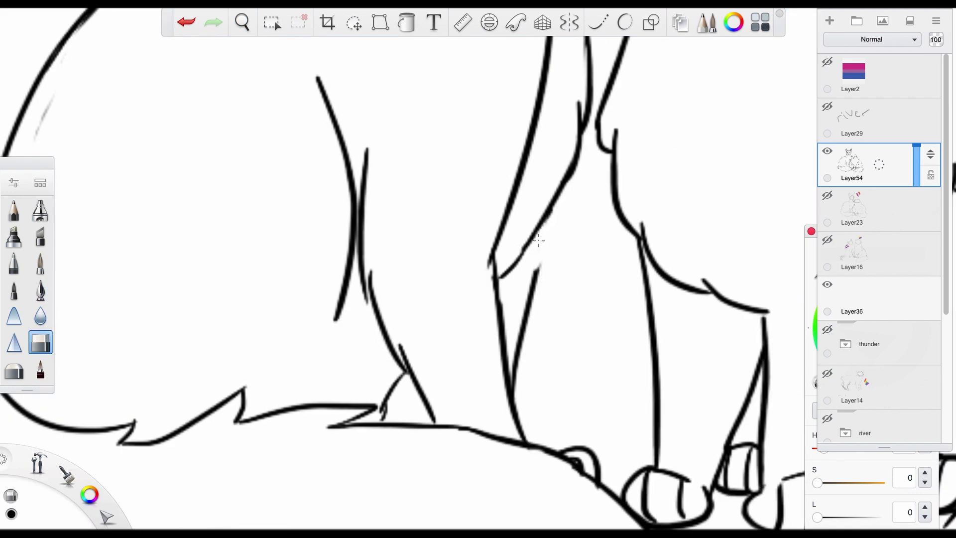
key("e")
key("space")
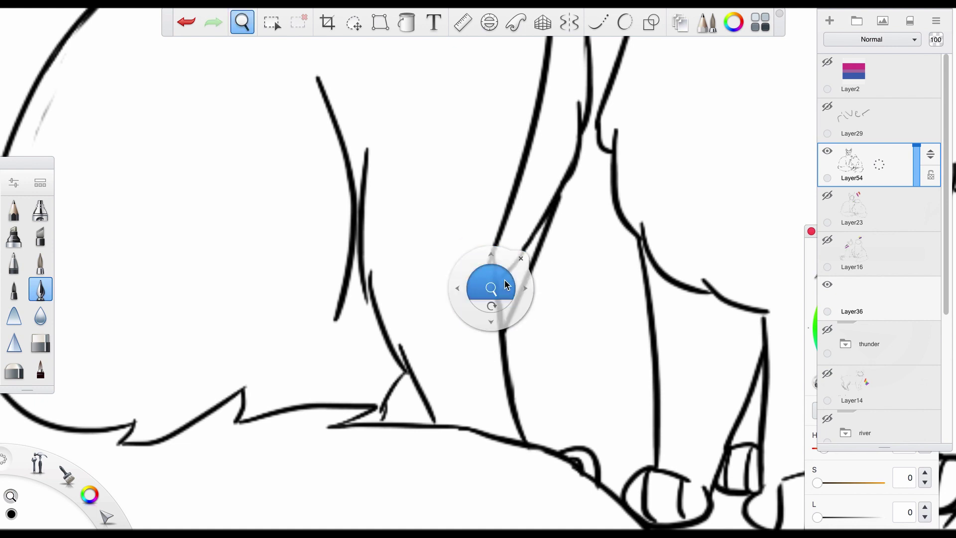
left_click_drag(491, 284, 601, 280)
key("e")
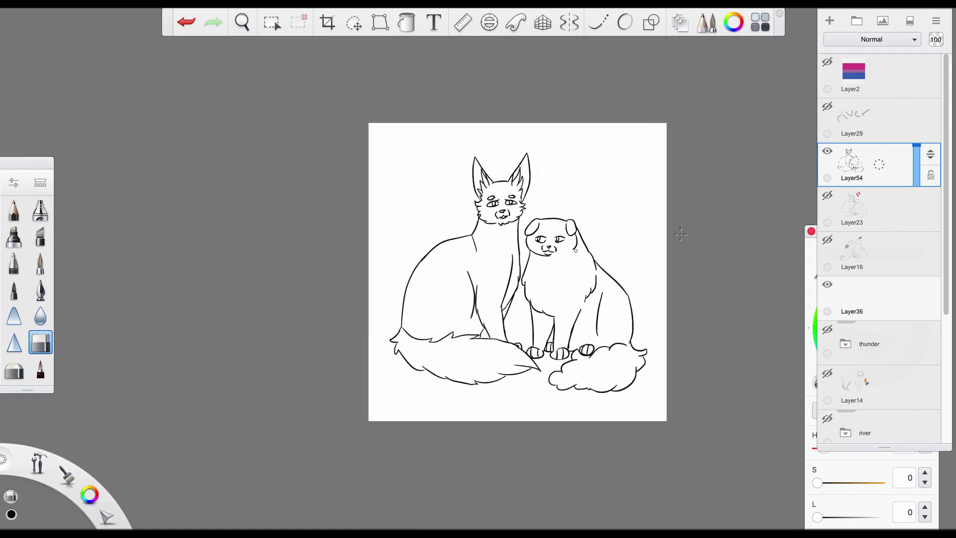
- Show the rough sketch layer Layer23 again and raise its opacity to full
left_click(827, 195)
left_click(916, 221)
left_click_drag(916, 221, 916, 190)
scroll(616, 203, "up", 3)
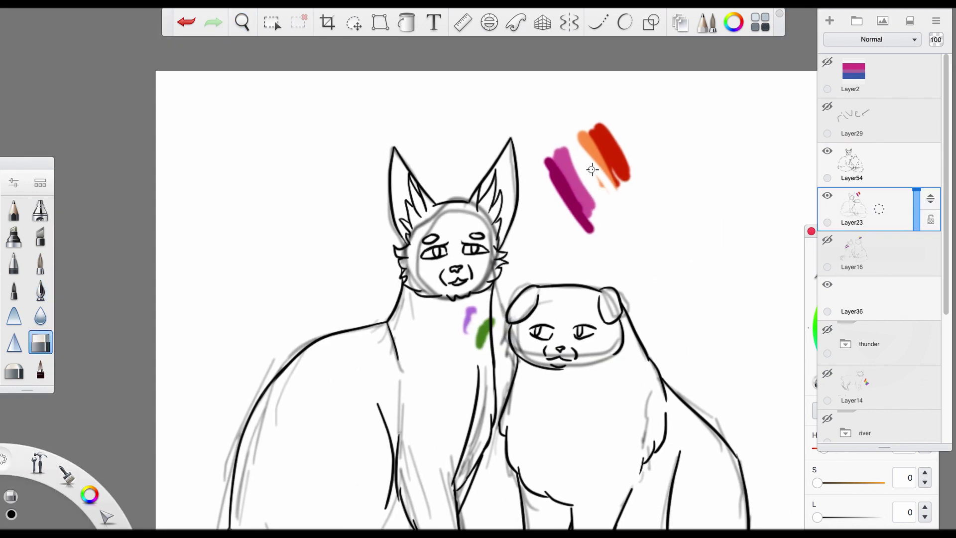
- Sample the light orange swatch and add a new layer between the line art and the sketch
left_click(596, 150, "alt")
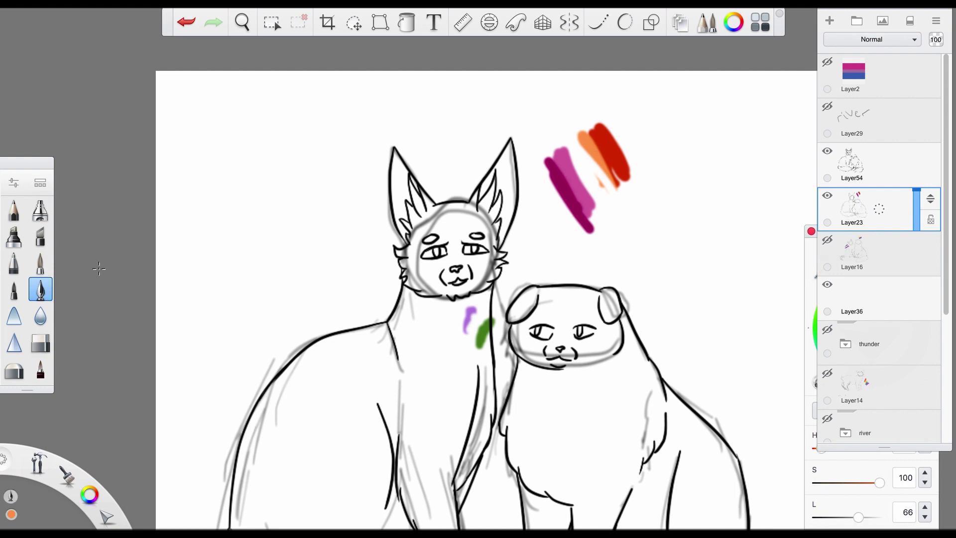
left_click(830, 21)
scroll(530, 164, "up", 3)
mouse_move(497, 123)
left_mouse_down()
mouse_move(446, 214)
mouse_move(454, 237)
left_mouse_up()
key("ctrl+z")
- Paint orange inside the tall-eared cat's ear tufts nearest the swatches and down that cheek to the chin
scroll(446, 226, "down", 2)
scroll(473, 197, "up", 2)
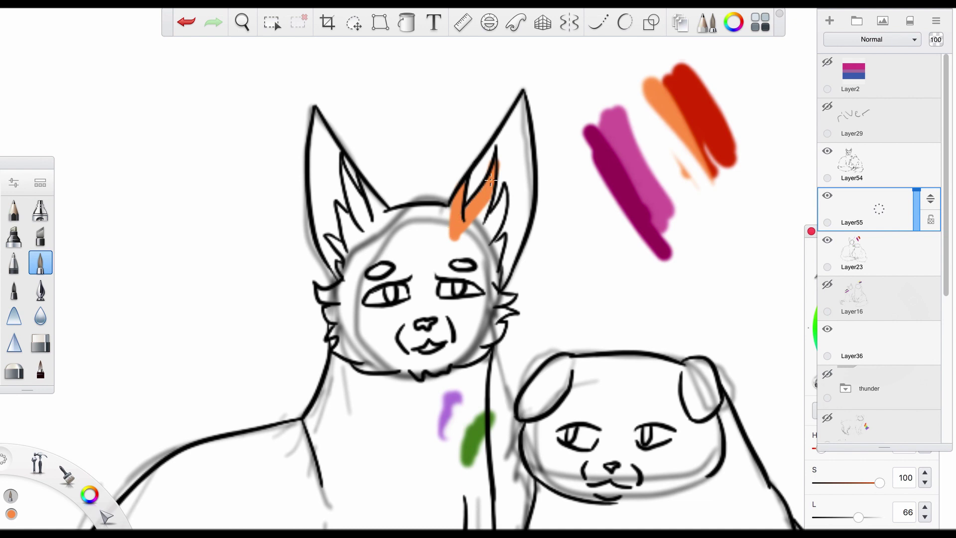
left_click_drag(493, 164, 478, 210)
scroll(491, 179, "down", 3)
mouse_move(530, 134)
left_mouse_down()
mouse_move(510, 189)
mouse_move(570, 191)
mouse_move(533, 236)
mouse_move(455, 178)
left_mouse_up()
scroll(533, 162, "up", 3)
scroll(572, 182, "up", 3)
scroll(534, 279, "down", 5)
scroll(455, 179, "up", 3)
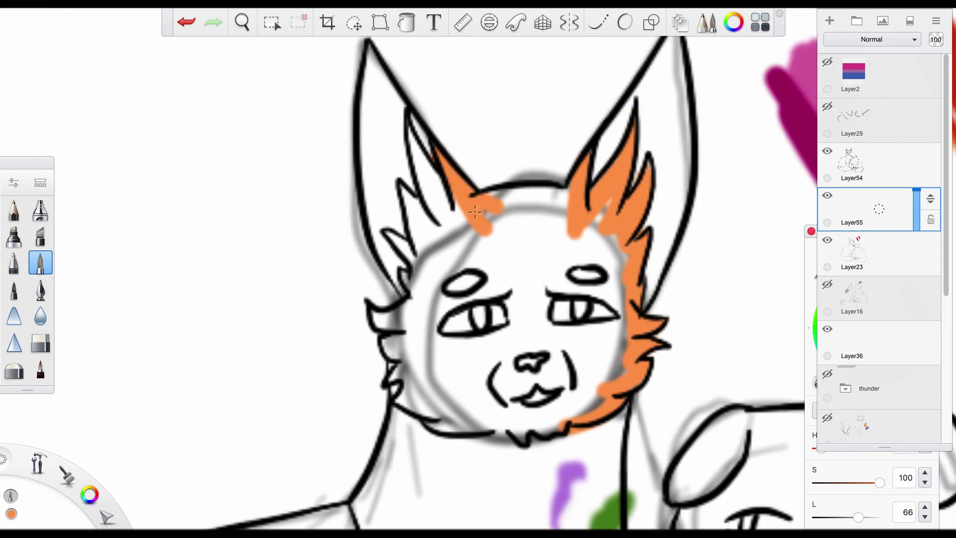
- Paint orange across the top of the tall-eared cat's head, into the other ear's tufts and onto the cheek below
left_click_drag(475, 212, 567, 194)
mouse_move(473, 234)
left_mouse_down()
mouse_move(418, 156)
mouse_move(401, 159)
left_mouse_up()
mouse_move(418, 195)
left_mouse_down()
mouse_move(416, 135)
mouse_move(413, 179)
mouse_move(420, 158)
left_mouse_up()
left_click_drag(384, 210, 406, 188)
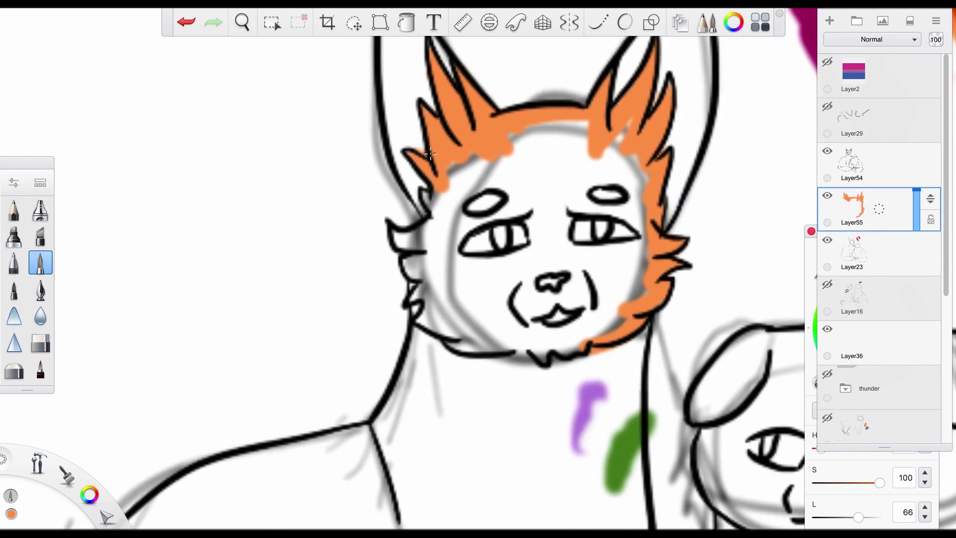
left_click_drag(371, 228, 369, 163)
mouse_move(446, 150)
left_mouse_down()
mouse_move(429, 171)
mouse_move(446, 173)
left_mouse_up()
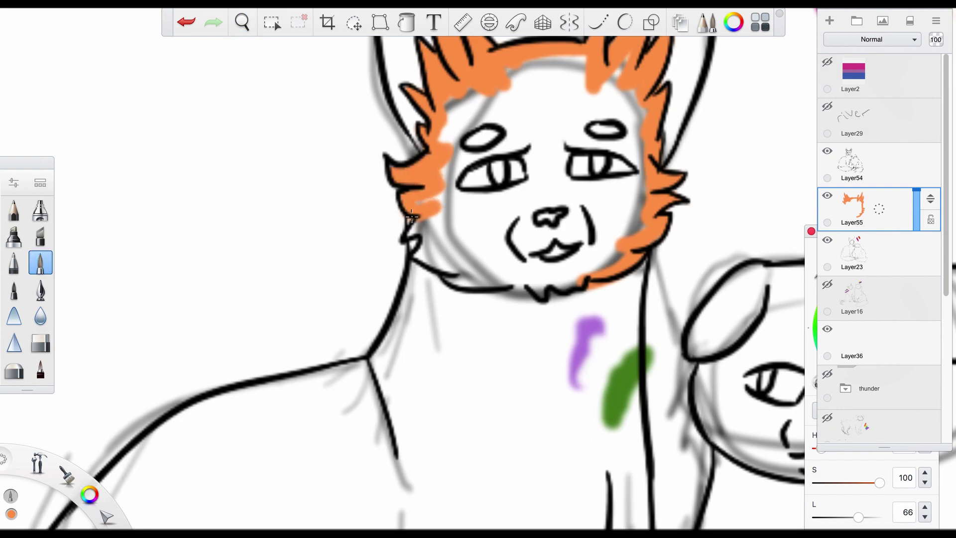
- Carry the orange edge from the tall-eared cat's lower cheek down its neck and along the upper back
left_click_drag(411, 218, 423, 282)
key("space")
left_click_drag(374, 260, 394, 149)
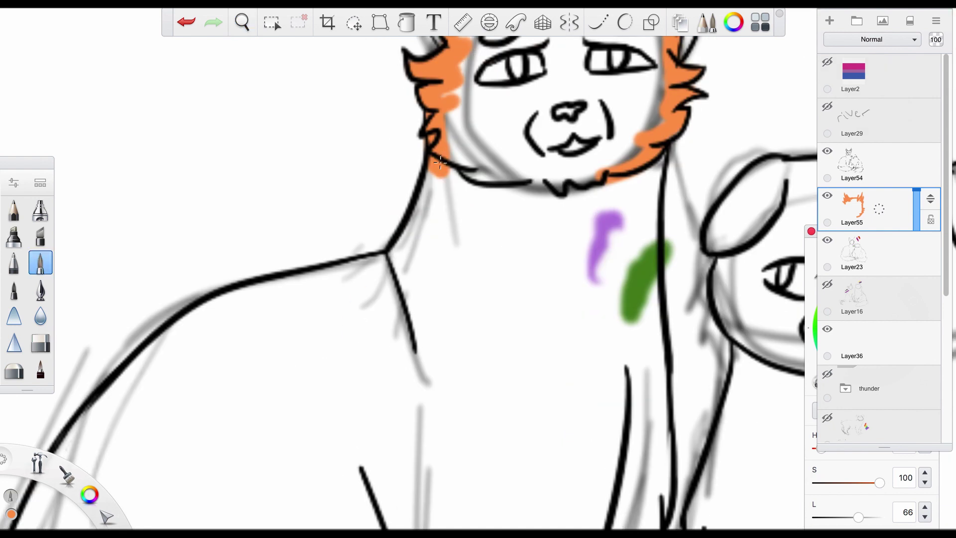
mouse_move(440, 169)
left_mouse_down()
mouse_move(401, 251)
mouse_move(525, 160)
mouse_move(310, 234)
left_mouse_up()
key("space")
left_click(283, 279)
mouse_move(485, 169)
left_mouse_down()
mouse_move(313, 249)
mouse_move(455, 173)
left_mouse_up()
key("ctrl+z")
key("space")
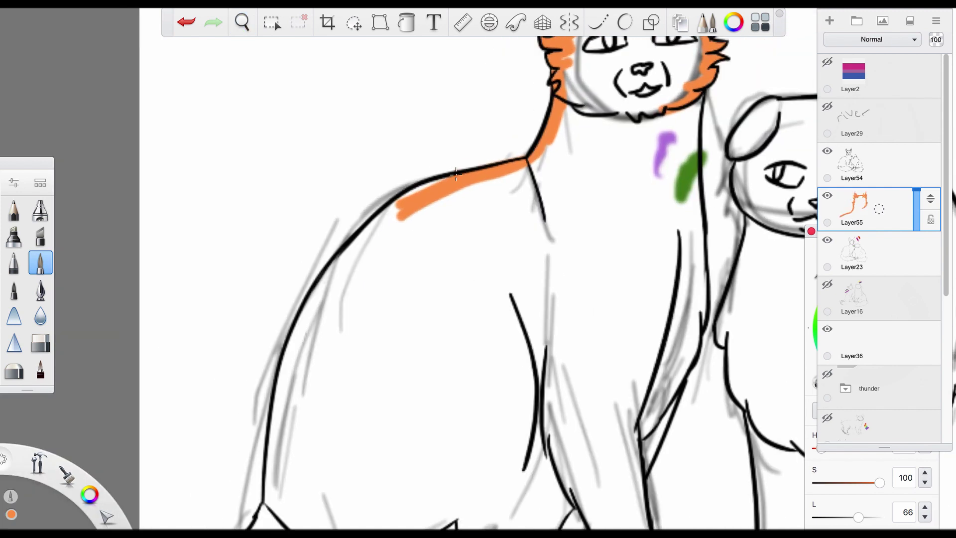
- Paint the orange edge down the tall-eared cat's lower back and into the fur tufts at the tail base
left_click_drag(337, 278, 300, 323)
left_click_drag(269, 362, 351, 254)
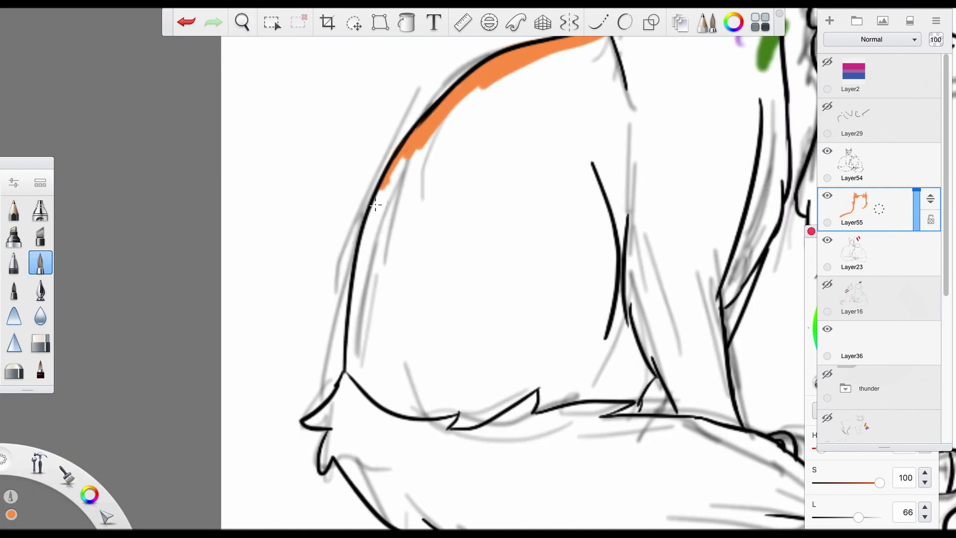
mouse_move(388, 184)
left_mouse_down()
mouse_move(349, 408)
mouse_move(371, 296)
mouse_move(364, 202)
left_mouse_up()
key("e")
left_click_drag(366, 283, 338, 328)
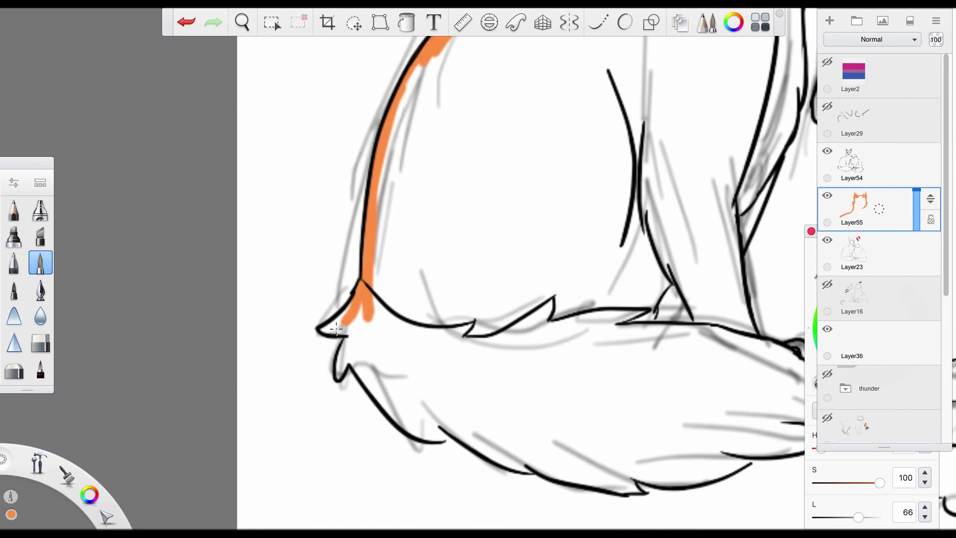
left_click_drag(315, 380, 379, 228)
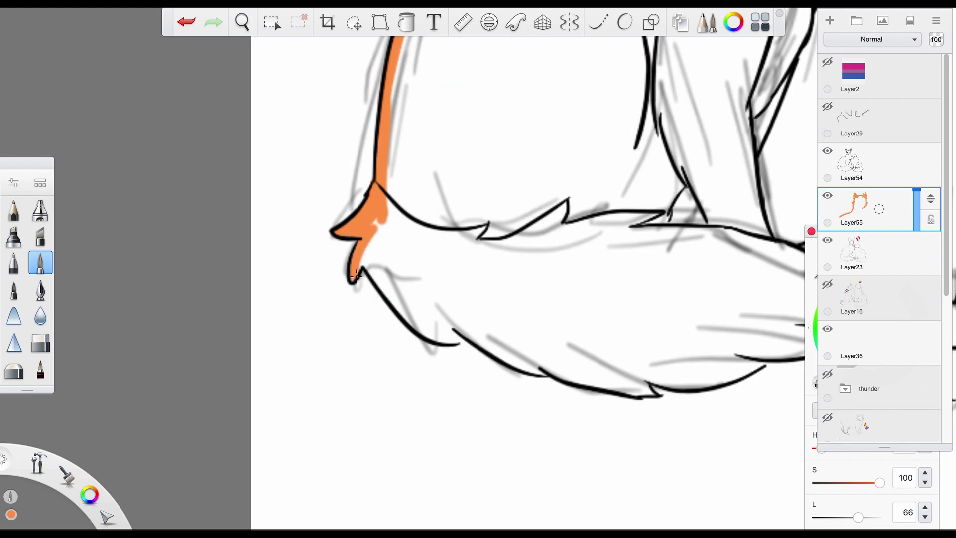
- Paint orange along the underside of the tall-eared cat's tail, following the jagged fur outline
mouse_move(378, 275)
left_mouse_down()
mouse_move(406, 314)
mouse_move(349, 220)
mouse_move(429, 252)
mouse_move(400, 216)
left_mouse_up()
mouse_move(409, 211)
left_mouse_down()
mouse_move(458, 238)
mouse_move(399, 255)
mouse_move(494, 280)
left_mouse_up()
key("e")
key("e")
key("e")
key("space")
left_click_drag(518, 202, 379, 228)
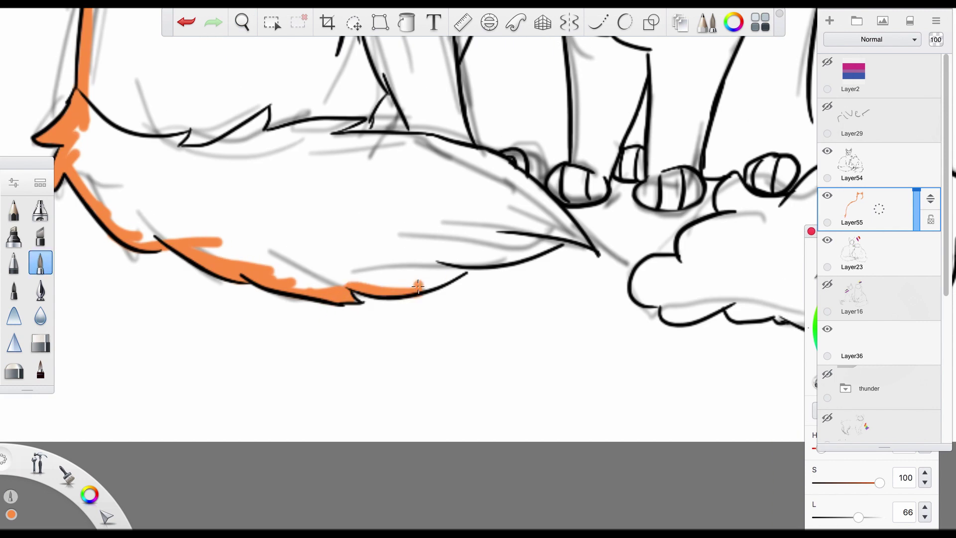
- Paint orange around the pointed tip of the tall-eared cat's tail and back along its upper edge
key("space")
left_click_drag(517, 220, 430, 284)
left_click_drag(488, 275, 528, 268)
mouse_move(483, 242)
left_mouse_down()
mouse_move(518, 255)
mouse_move(388, 203)
mouse_move(472, 198)
left_mouse_up()
left_click(376, 212)
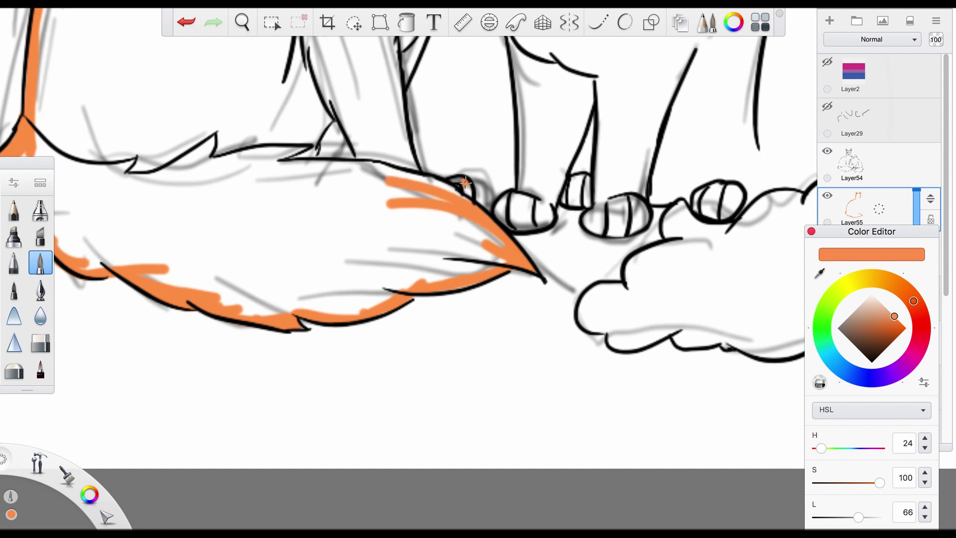
- Paint orange on the tall-eared cat's small paw and up the inside edges of its forelegs and chest
scroll(434, 198, "down", 3)
left_click_drag(417, 217, 436, 289)
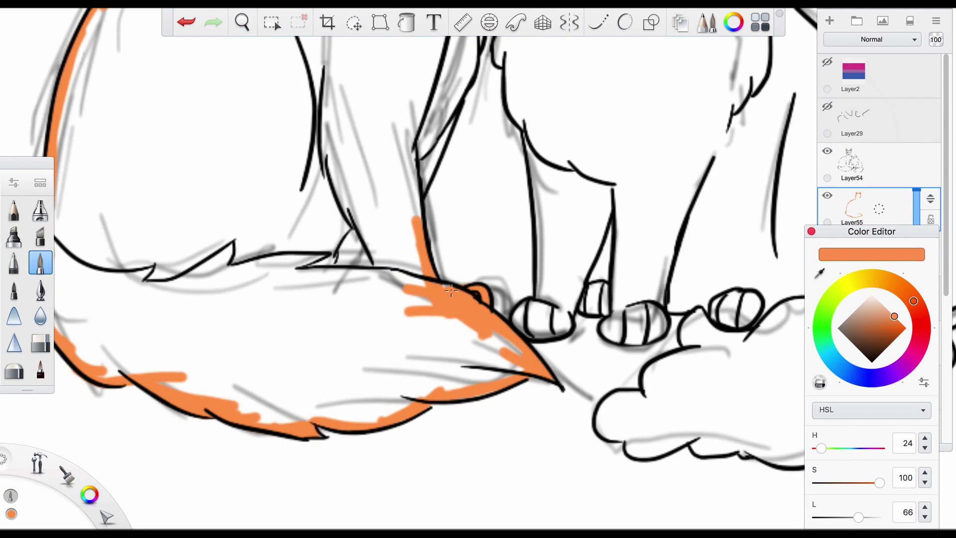
scroll(429, 283, "up", 3)
mouse_move(427, 219)
left_mouse_down()
mouse_move(482, 121)
mouse_move(453, 234)
left_mouse_up()
scroll(433, 198, "down", 3)
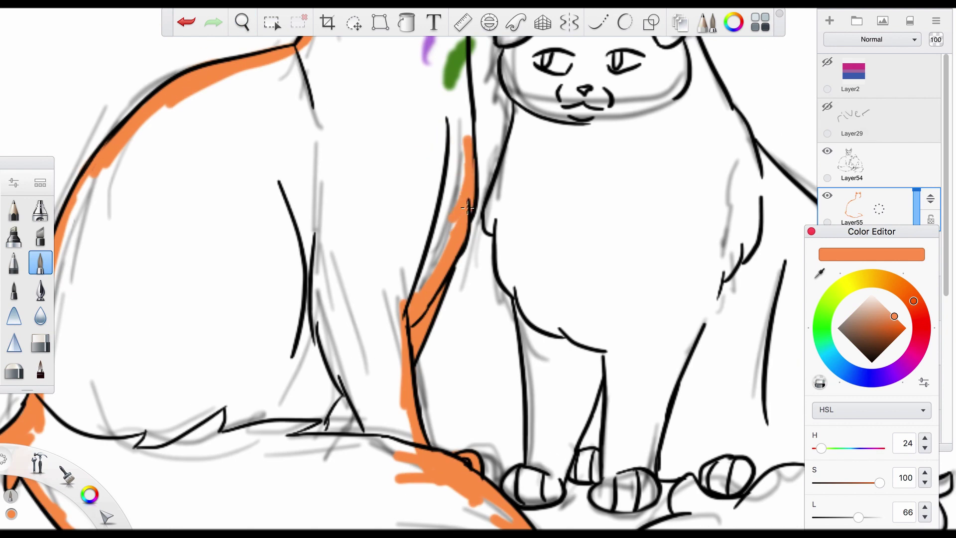
scroll(453, 234, "up", 3)
left_click_drag(443, 122, 451, 246)
- Flood-fill the enclosed head, body and tail of the tall-eared cat with the same orange
key("f")
left_click(371, 249)
key("b")
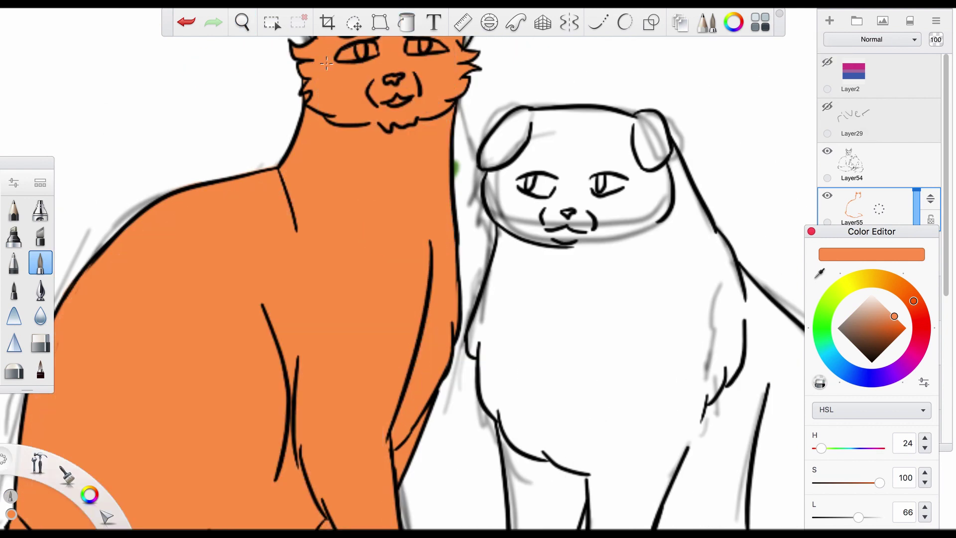
scroll(439, 298, "down", 5)
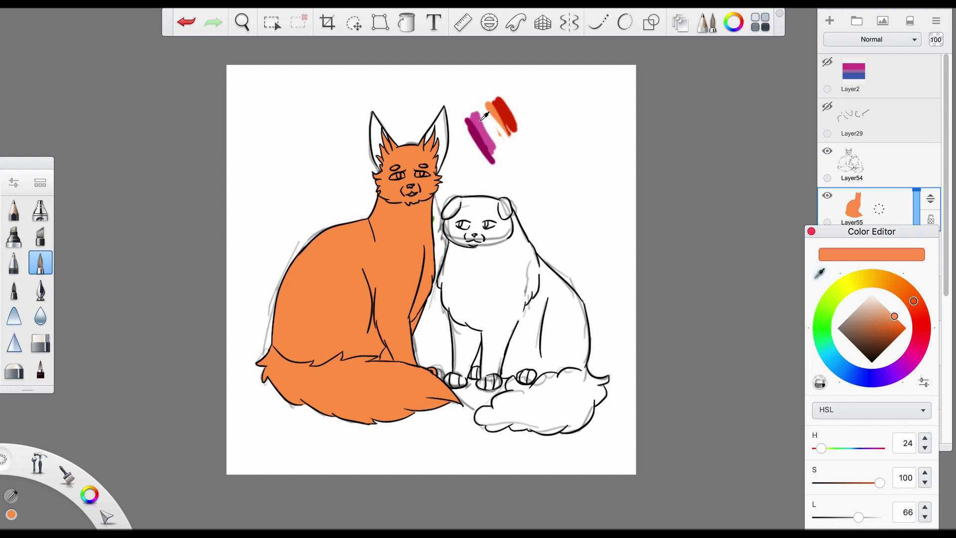
- Sample the light magenta swatch and paint the inside of the tall-eared cat's right ear on a new layer beneath the orange
left_click(482, 118)
key("ctrl+shift+n")
scroll(493, 150, "up", 5)
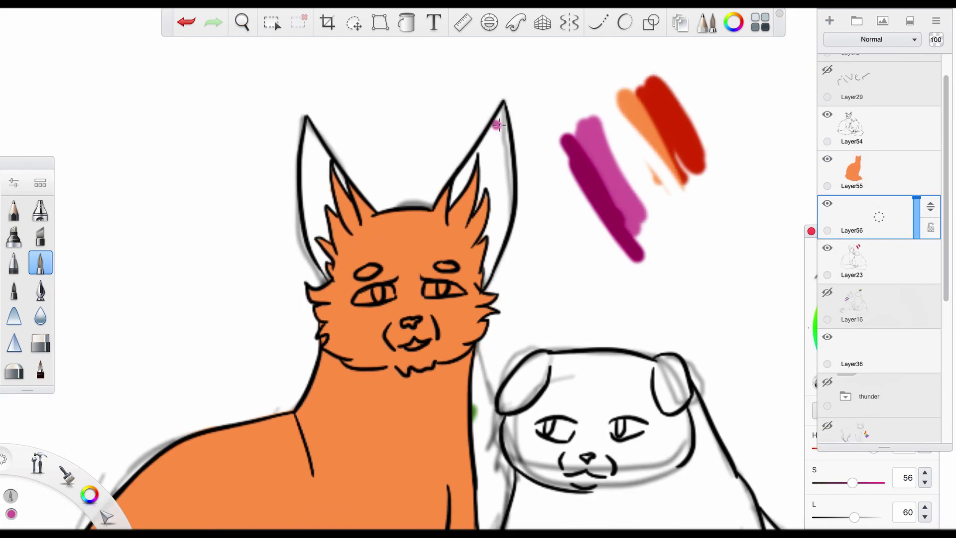
mouse_move(497, 124)
left_mouse_down()
mouse_move(466, 181)
mouse_move(472, 169)
left_mouse_up()
left_click_drag(504, 108, 503, 186)
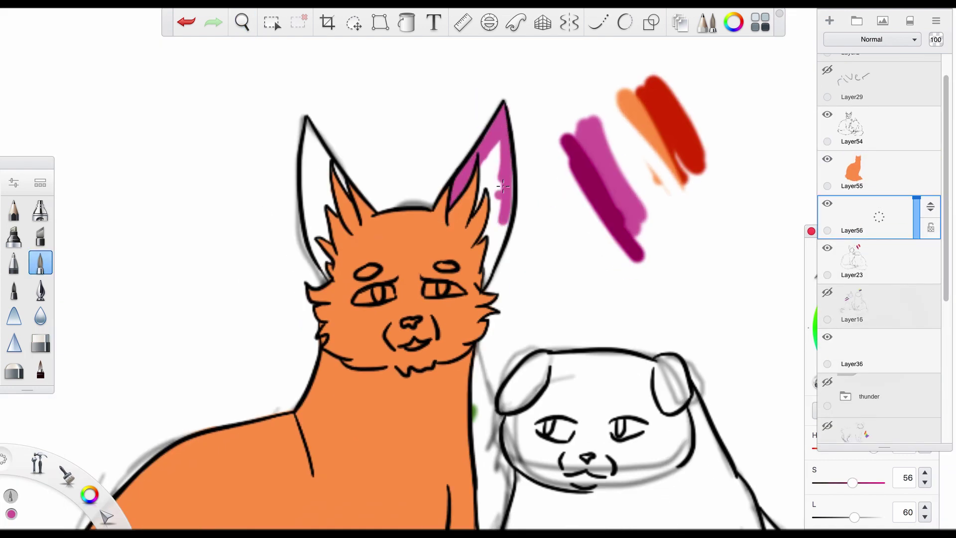
left_click_drag(476, 287, 486, 248)
left_click_drag(477, 199, 526, 242)
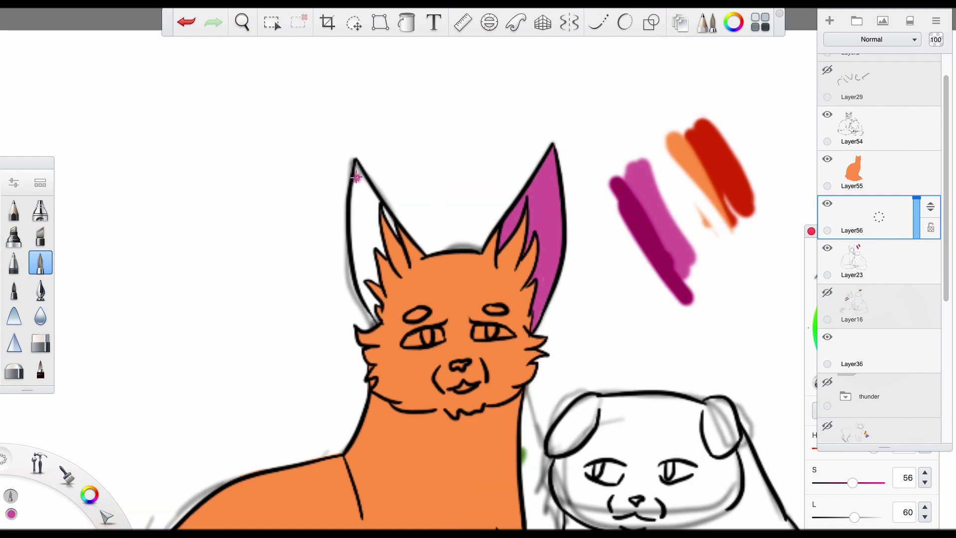
- Paint the inside of the tall-eared cat's left ear with the same light magenta, from tip to cheek fur
left_click_drag(355, 162, 368, 299)
left_click_drag(354, 179, 362, 267)
left_click_drag(374, 194, 378, 286)
left_click_drag(473, 299, 465, 201)
- Add a layer above the orange base and colour the tall-eared cat's nose and mouth light magenta
left_click(867, 171)
left_click(830, 21)
scroll(442, 271, "up", 3)
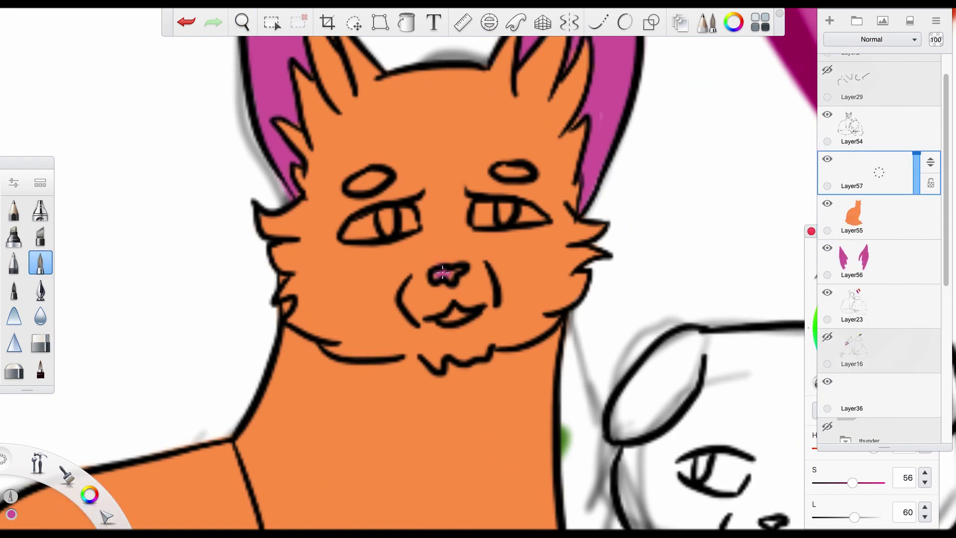
scroll(464, 312, "down", 5)
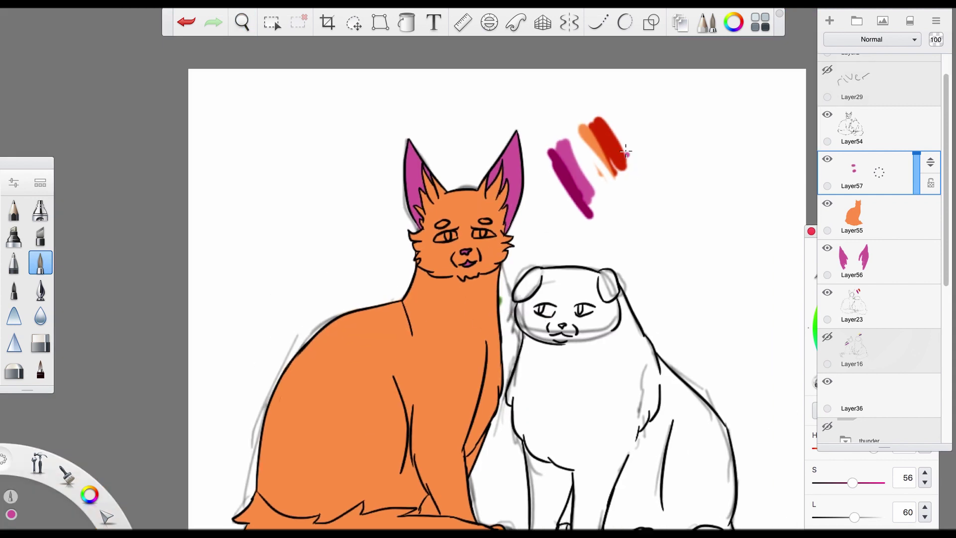
- Colour the tall-eared cat's pupils with the swatch red and the rest of both eyes lighter red, HSL 12, 96, 64
scroll(469, 247, "up", 5)
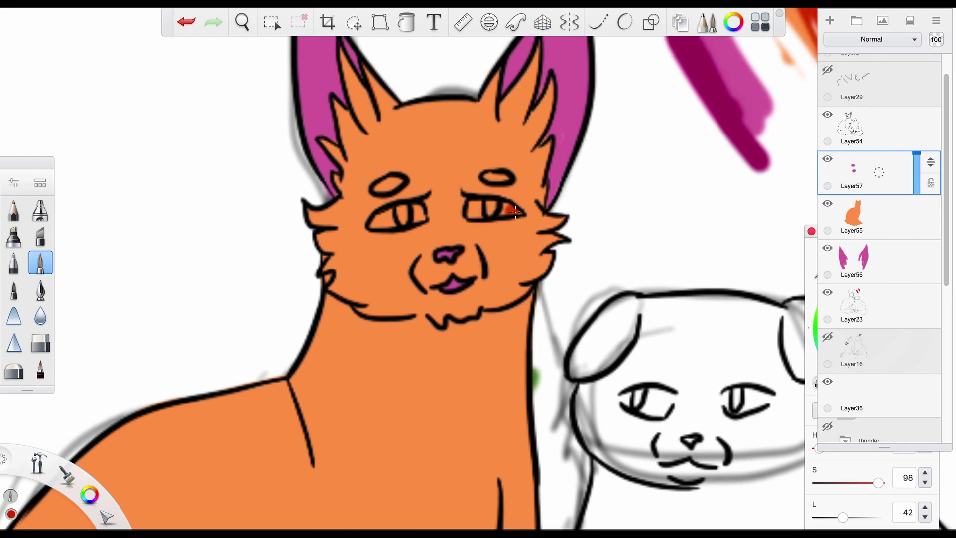
key("bracketleft")
left_click_drag(491, 202, 490, 215)
left_click_drag(402, 205, 405, 219)
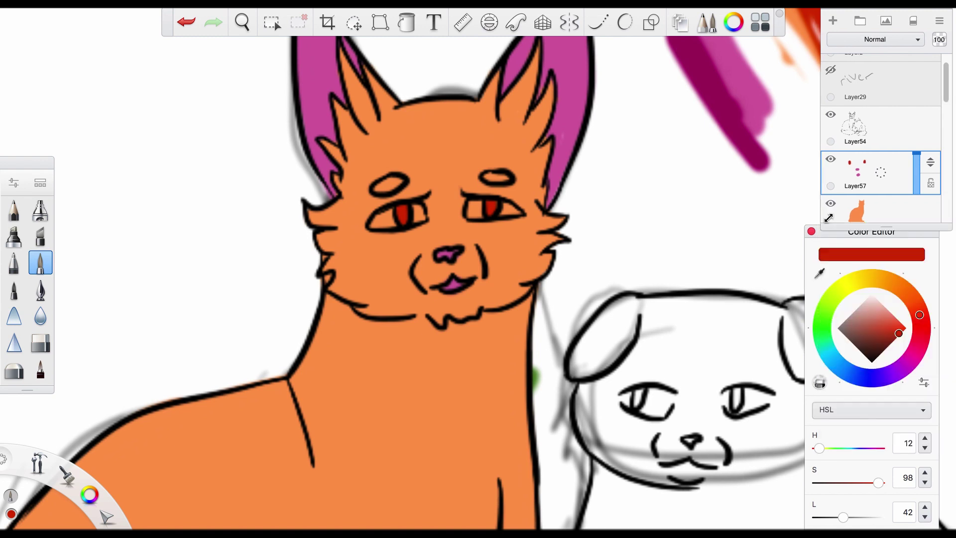
left_click_drag(899, 335, 895, 321)
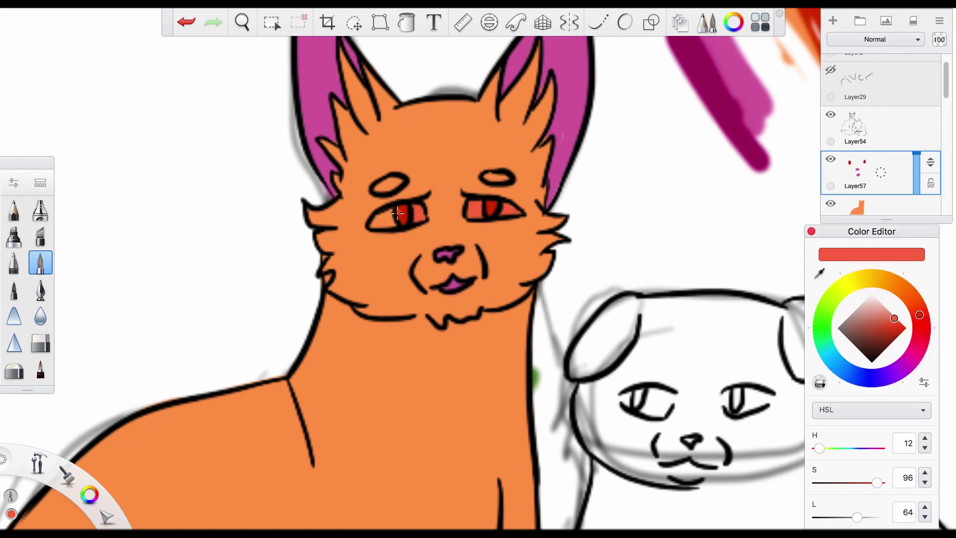
- Sample the dark magenta swatch and shift it to burgundy, HSL 337, 97, 32, with a new layer above the orange active
left_click(574, 102, "alt")
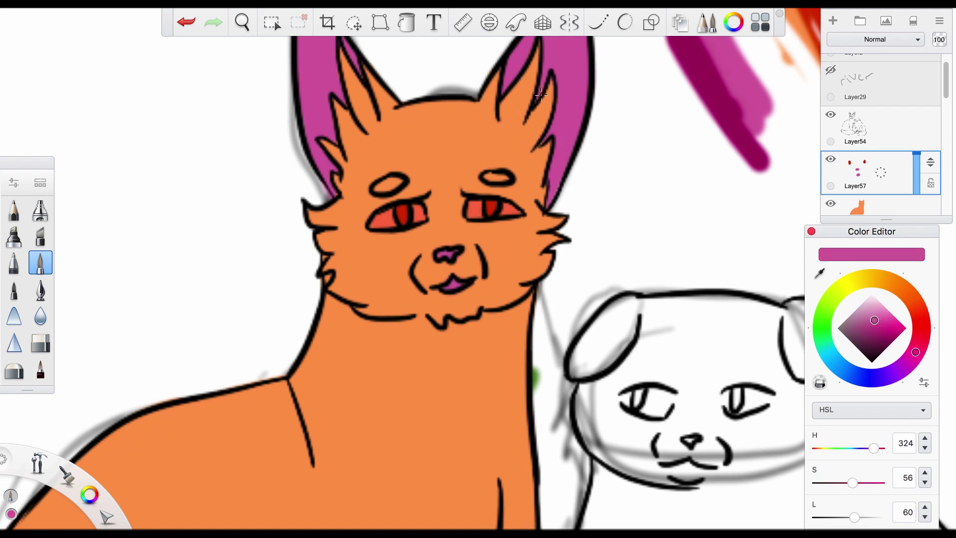
scroll(540, 94, "down", 5)
left_click(562, 140, "alt")
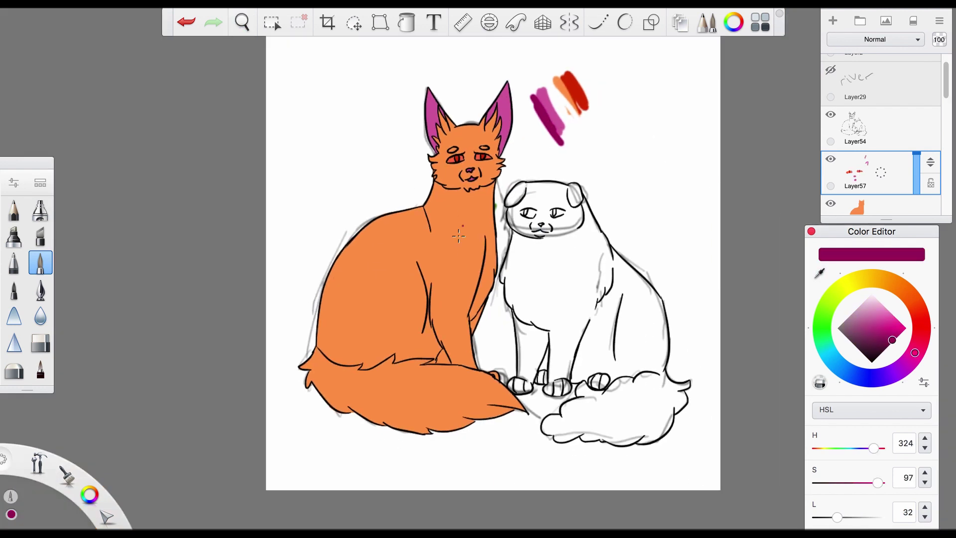
mouse_move(892, 340)
left_mouse_down()
mouse_move(876, 328)
mouse_move(893, 332)
mouse_move(891, 340)
left_mouse_up()
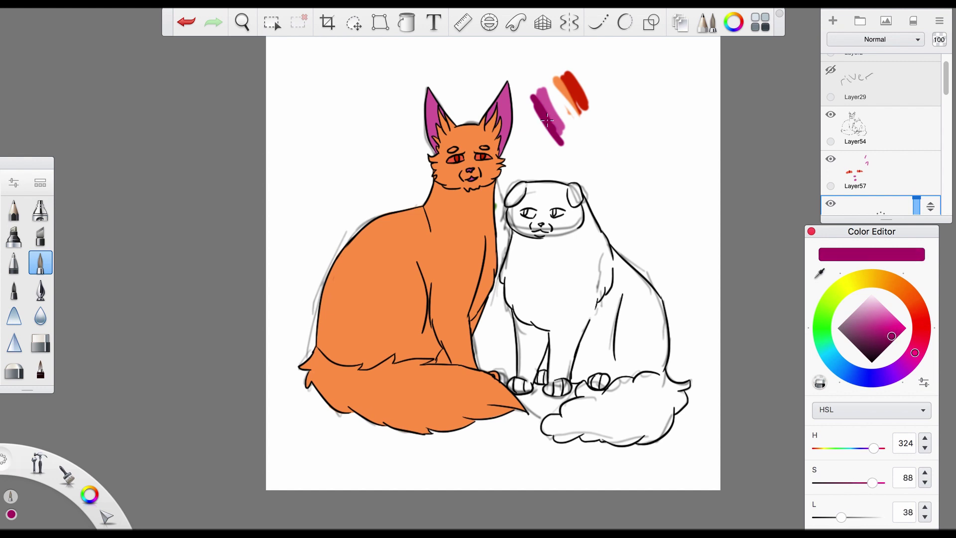
left_click(922, 335)
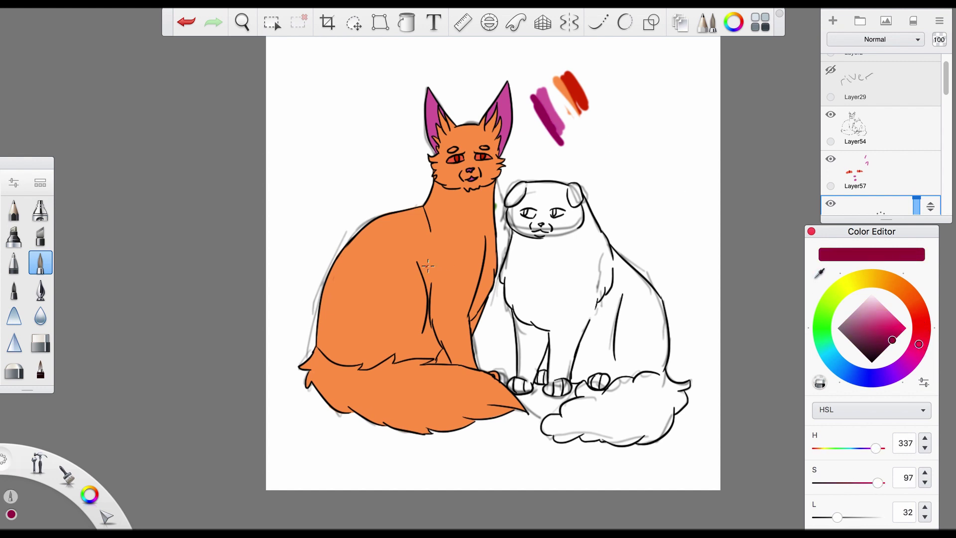
- Paint both brow spots above the tall-eared cat's eyes burgundy
scroll(428, 373, "up", 5)
scroll(448, 324, "down", 4)
scroll(610, 185, "up", 3)
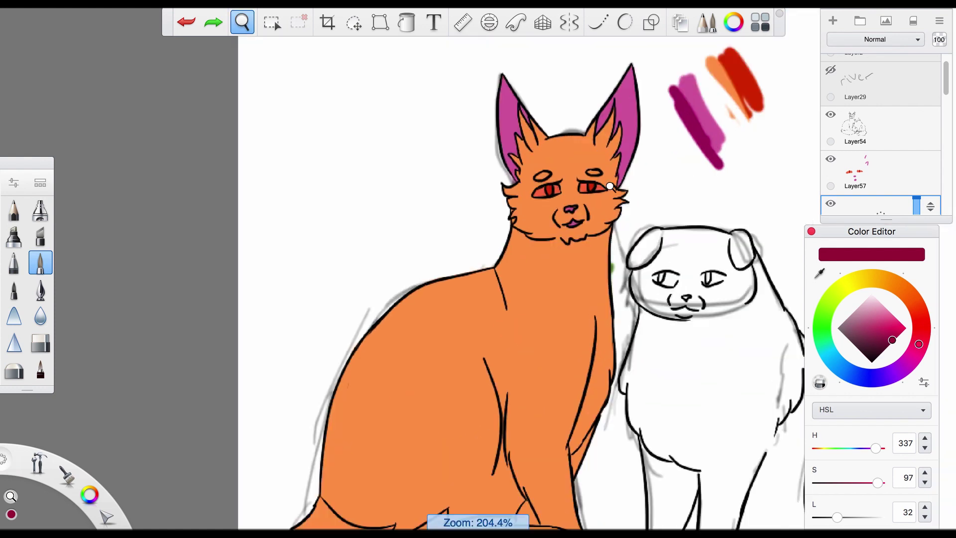
scroll(610, 186, "up", 2)
left_click_drag(497, 134, 512, 131)
left_click_drag(602, 129, 612, 125)
- Paint burgundy inside the fur tufts at the base of the tall-eared cat's tail and along the adjoining lower edge
scroll(358, 337, "down", 8)
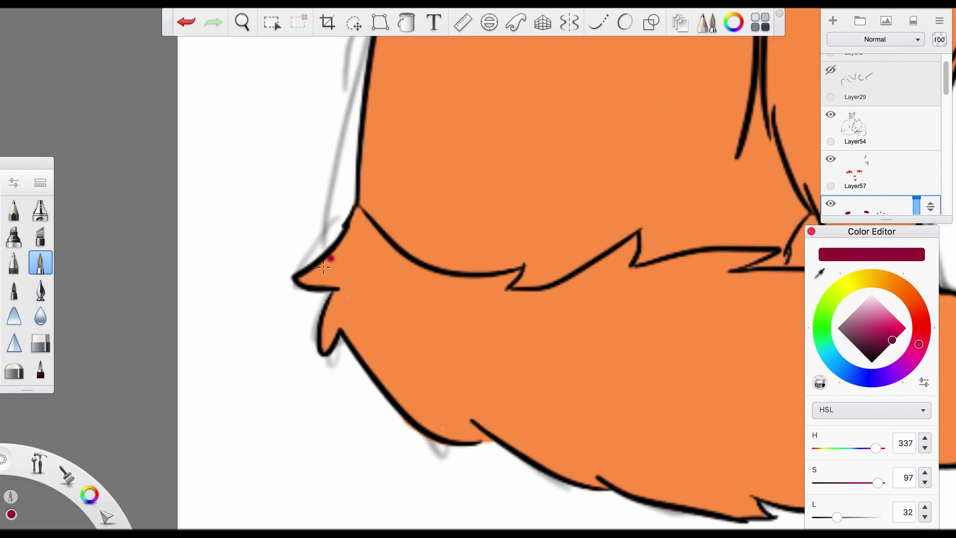
mouse_move(298, 282)
left_mouse_down()
mouse_move(338, 252)
mouse_move(339, 276)
left_mouse_up()
scroll(399, 262, "down", 3)
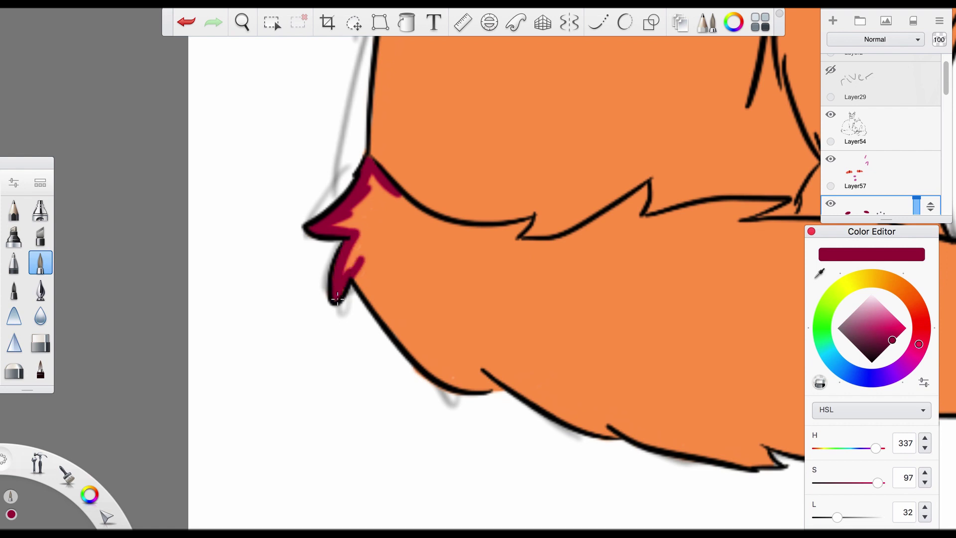
scroll(339, 278, "down", 3)
left_click_drag(321, 197, 396, 271)
left_click(415, 264)
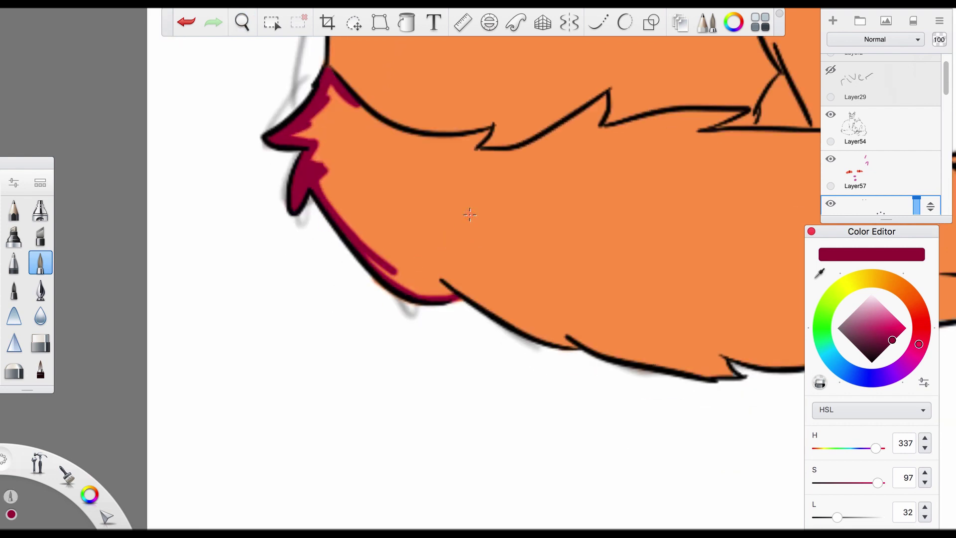
- Outline the rest of the burgundy tail marking along the underside, across the tail in a jagged zigzag, and along the upper edge
mouse_move(463, 298)
left_mouse_down()
mouse_move(520, 297)
mouse_move(548, 341)
mouse_move(563, 342)
left_mouse_up()
scroll(501, 317, "right", 5)
mouse_move(438, 319)
left_mouse_down()
mouse_move(537, 339)
mouse_move(578, 297)
mouse_move(652, 180)
mouse_move(667, 176)
mouse_move(583, 107)
left_mouse_up()
left_click_drag(204, 89, 251, 112)
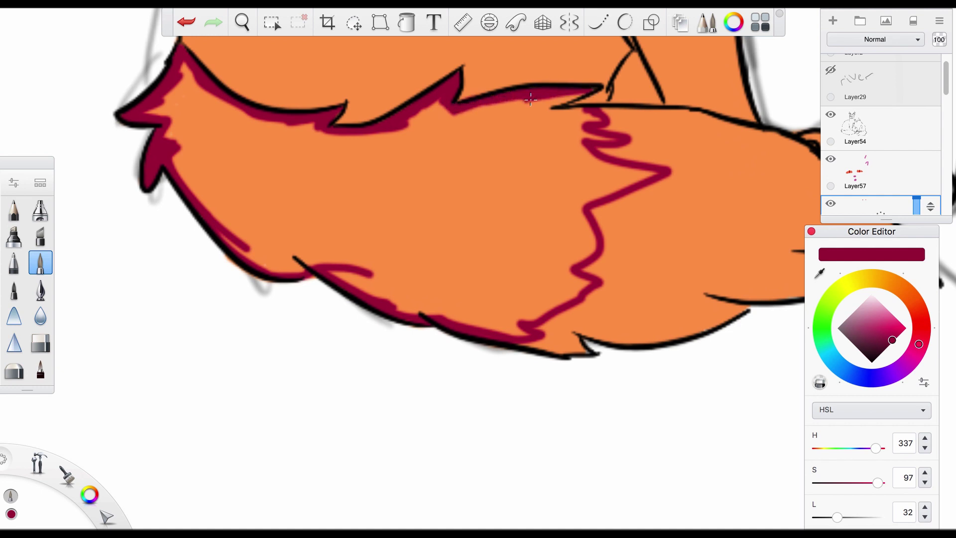
- Flood-fill the outlined tail marking of the tall-eared cat with burgundy
key("e")
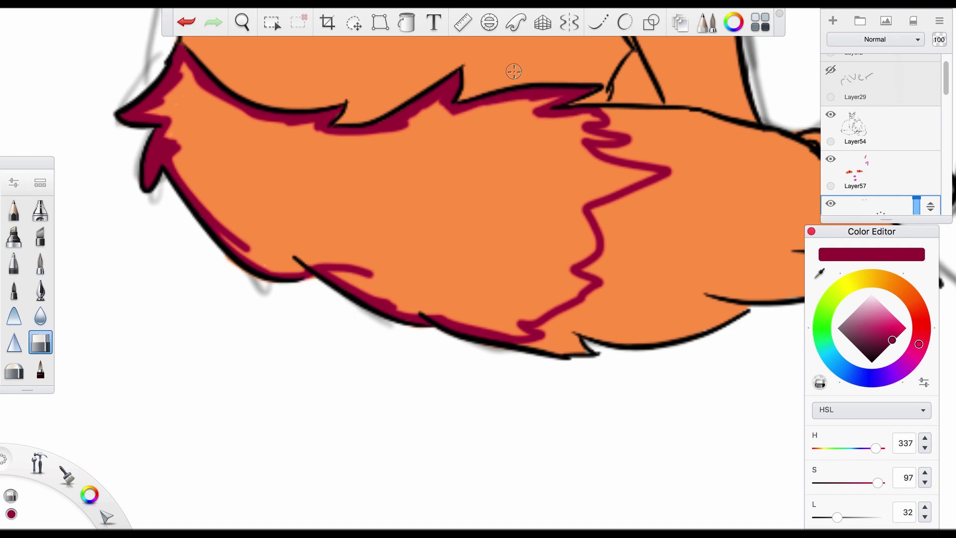
left_click(406, 15)
left_click(437, 192)
scroll(523, 224, "down", 5)
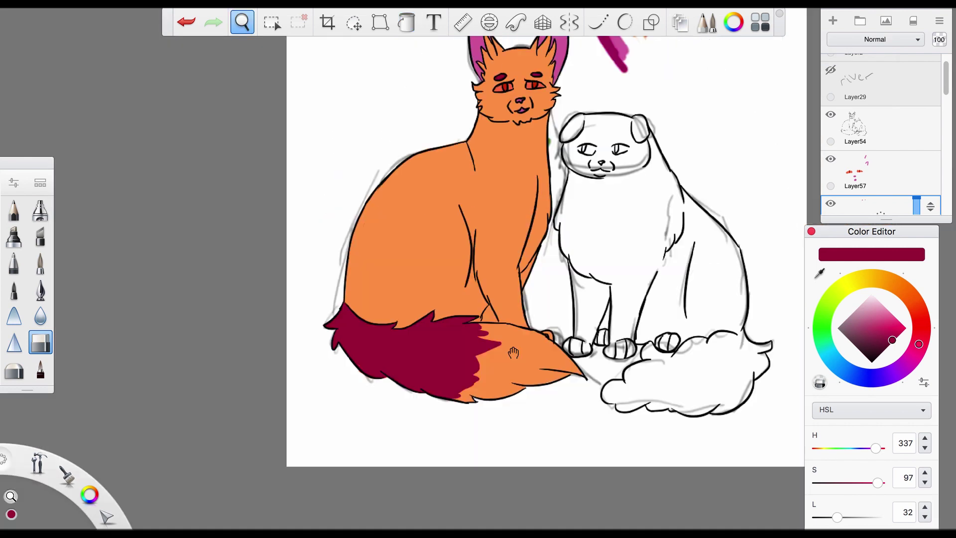
- Draw a jagged burgundy border from the tall-eared cat's shoulder down its flank to the tail, and trace the shoulder line
key("b")
scroll(433, 271, "up", 5)
scroll(468, 244, "up", 1)
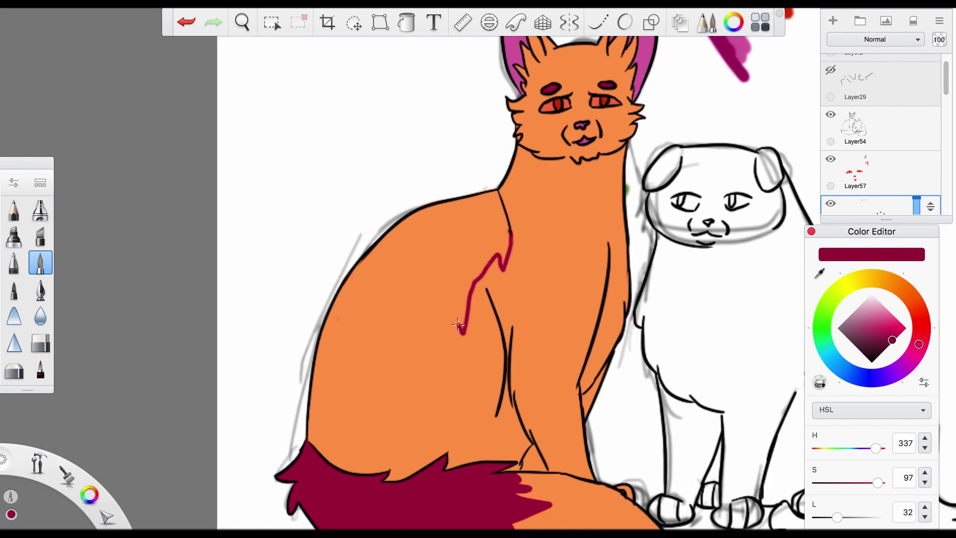
scroll(489, 244, "up", 2)
left_click_drag(482, 217, 501, 271)
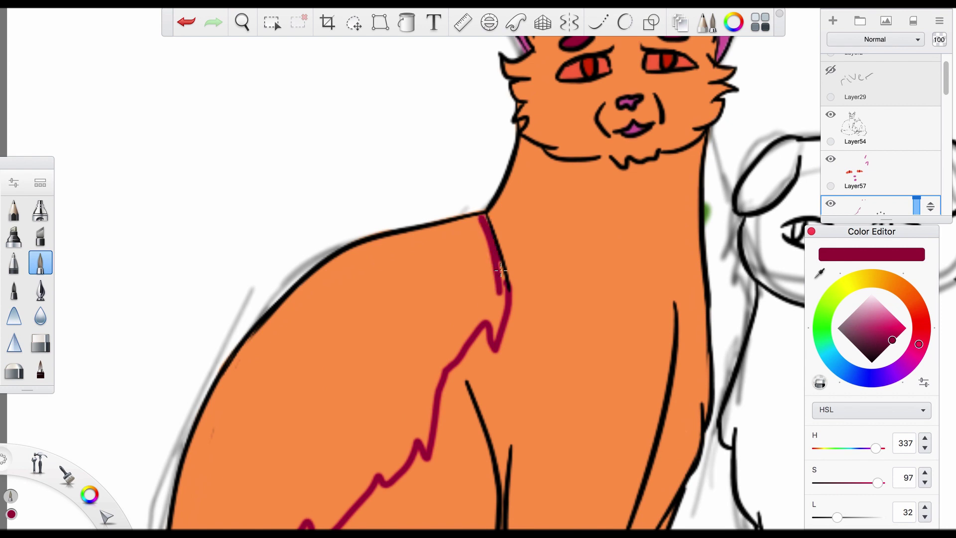
- Paint burgundy along the inside of the tall-eared cat's back outline, from the shoulder down to the tail base
left_click_drag(401, 285, 440, 248)
left_click_drag(424, 211, 519, 186)
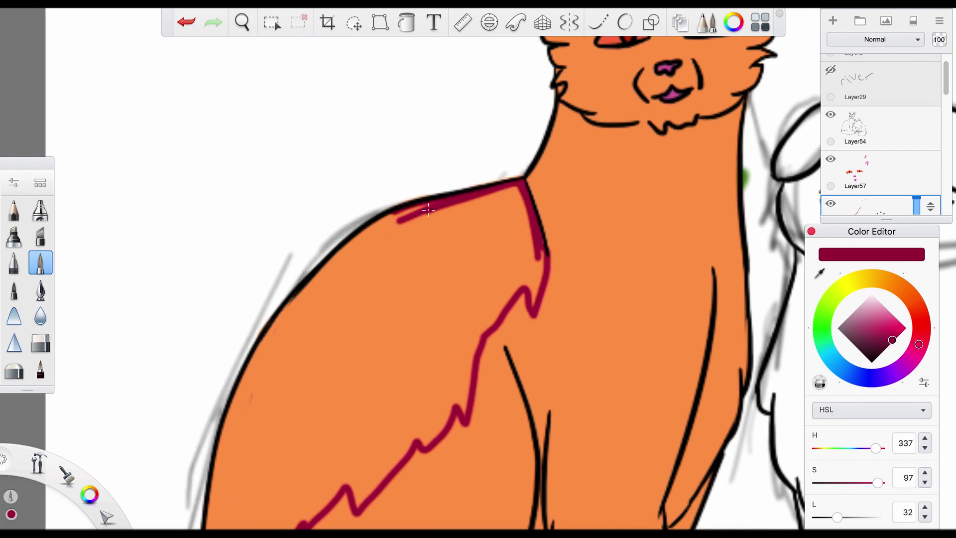
left_click_drag(438, 188, 495, 143)
left_click_drag(399, 212, 432, 181)
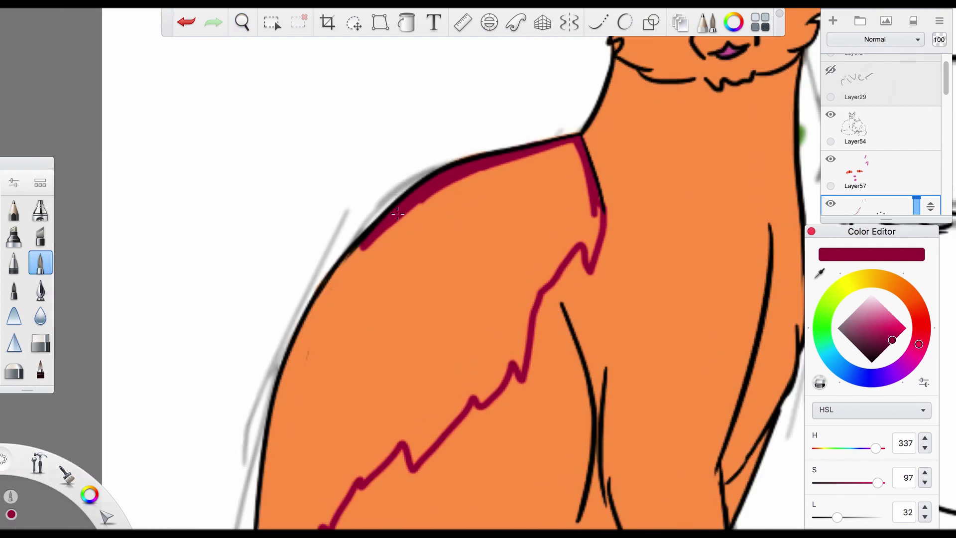
left_click_drag(398, 214, 331, 286)
left_click_drag(382, 250, 426, 181)
left_click_drag(362, 236, 404, 114)
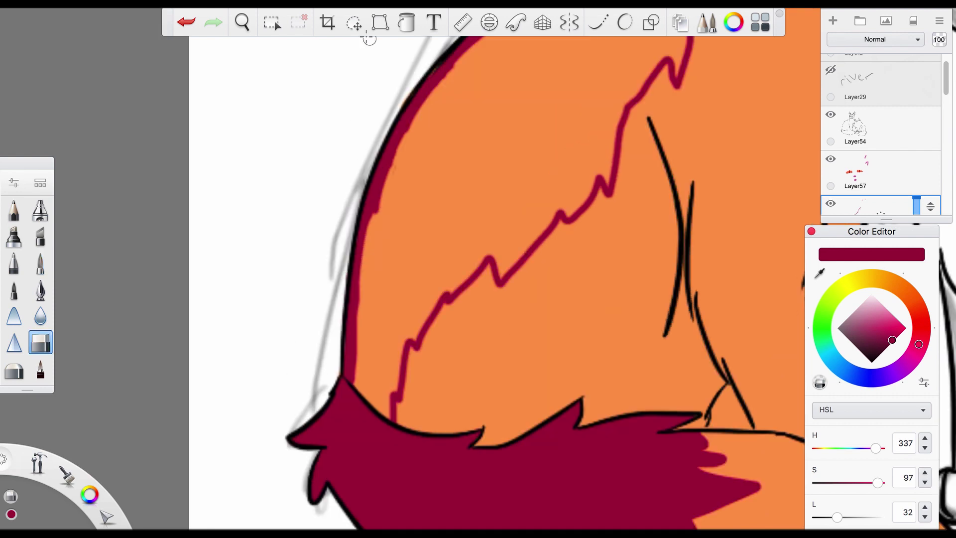
- Flood-fill the enclosed back marking of the tall-eared cat with burgundy
key("f")
left_click(489, 162)
scroll(514, 219, "down", 5)
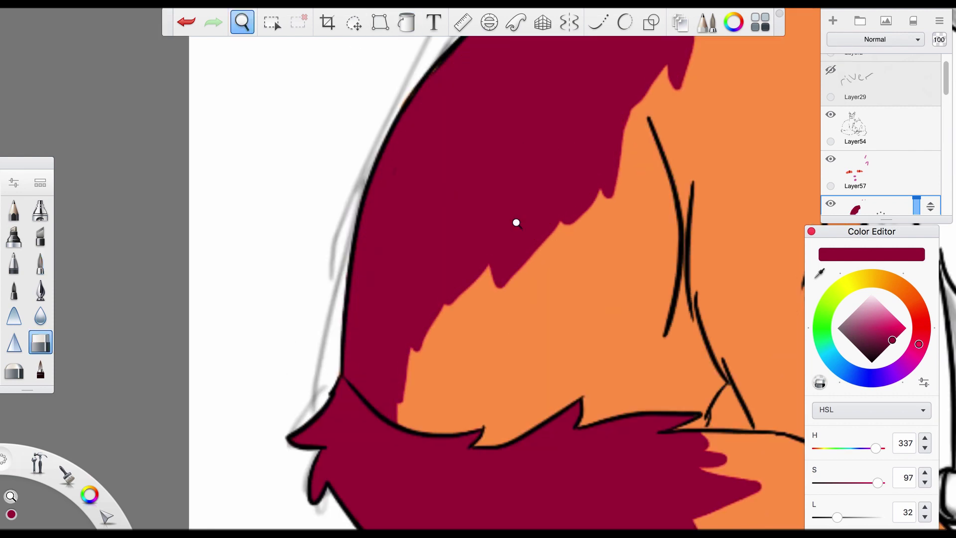
- Paint burgundy markings at the inner base of both ears and a rounded patch above the tall-eared cat's nose
scroll(537, 181, "up", 8)
key("e")
left_click_drag(536, 180, 535, 176)
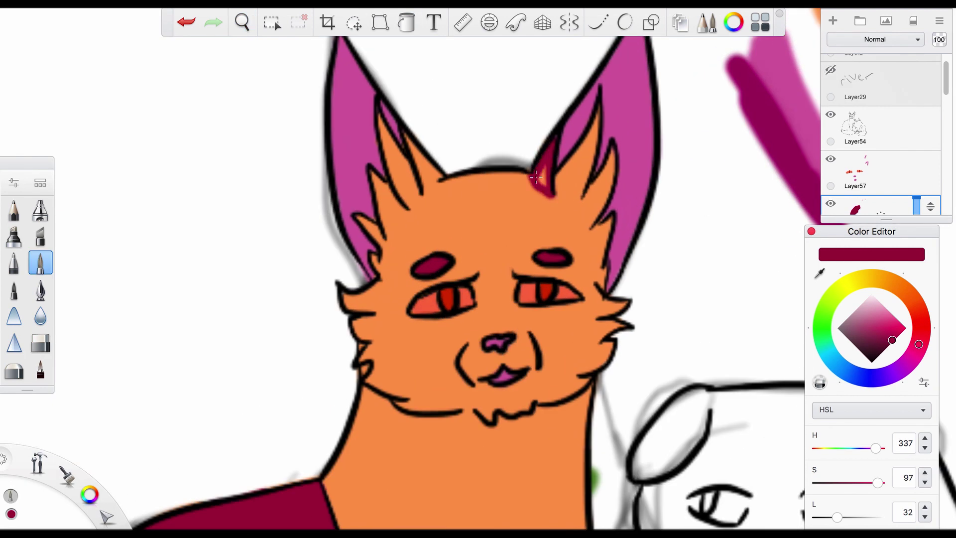
left_click_drag(424, 190, 403, 132)
scroll(459, 235, "down", 5)
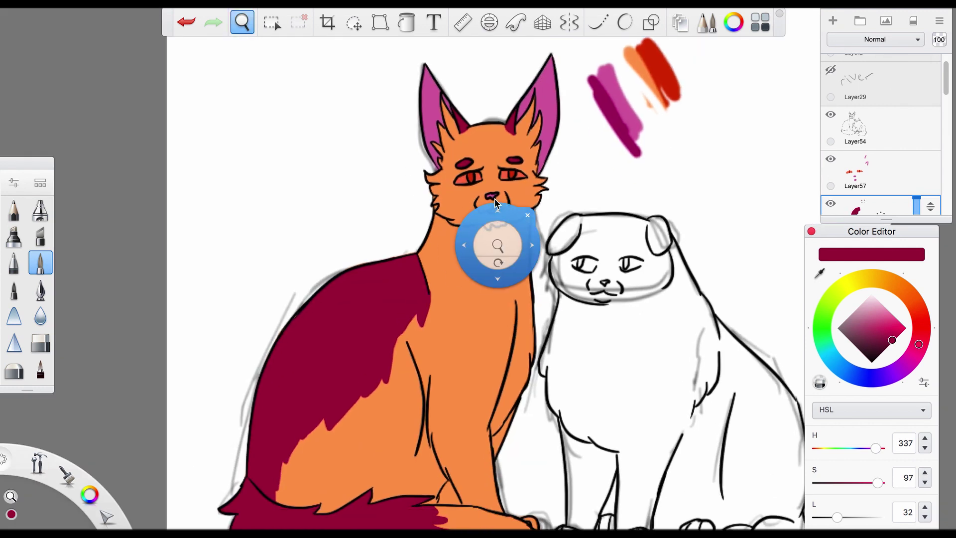
scroll(495, 198, "up", 5)
left_click_drag(502, 180, 498, 174)
scroll(491, 196, "down", 5)
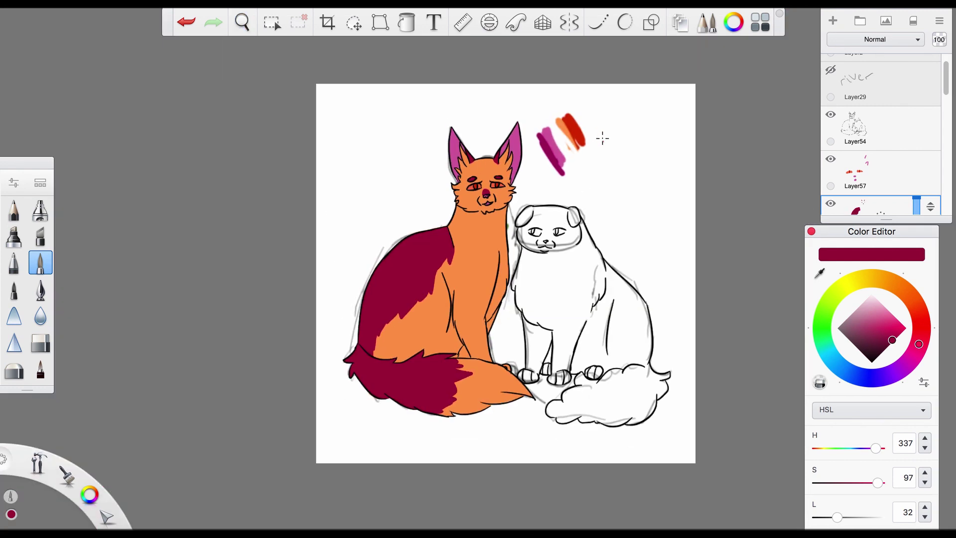
- On a new layer above the burgundy markings, paint white patches and dots under the left eye and above the right eye
left_click(602, 137, "alt")
scroll(939, 109, "down", 3)
key("ctrl+shift+n")
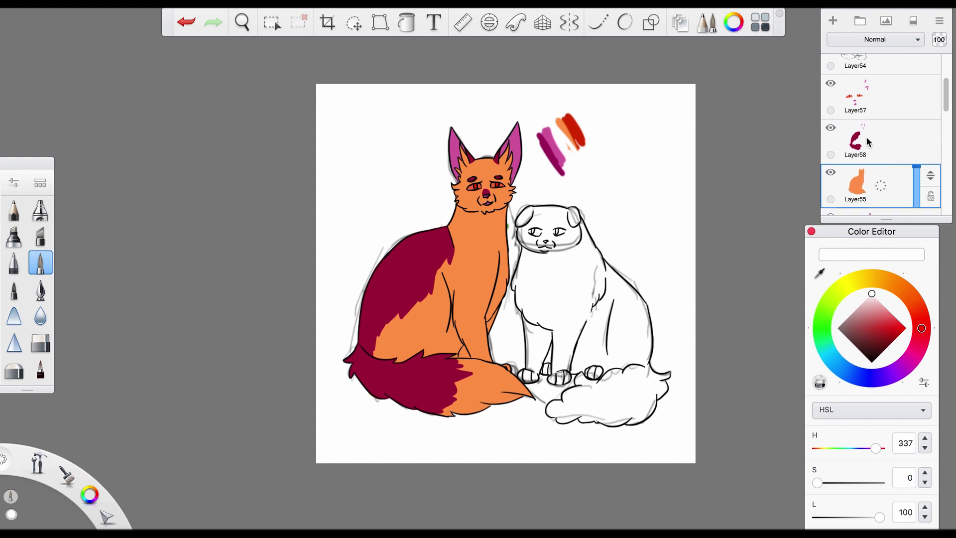
scroll(491, 172, "up", 5)
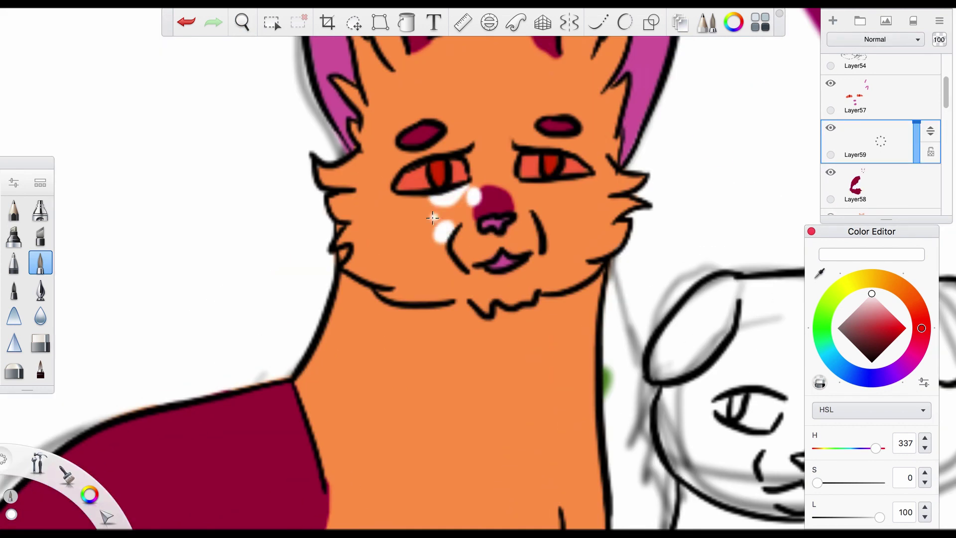
mouse_move(541, 136)
left_mouse_down()
mouse_move(578, 144)
mouse_move(593, 125)
left_mouse_up()
scroll(565, 184, "down", 5)
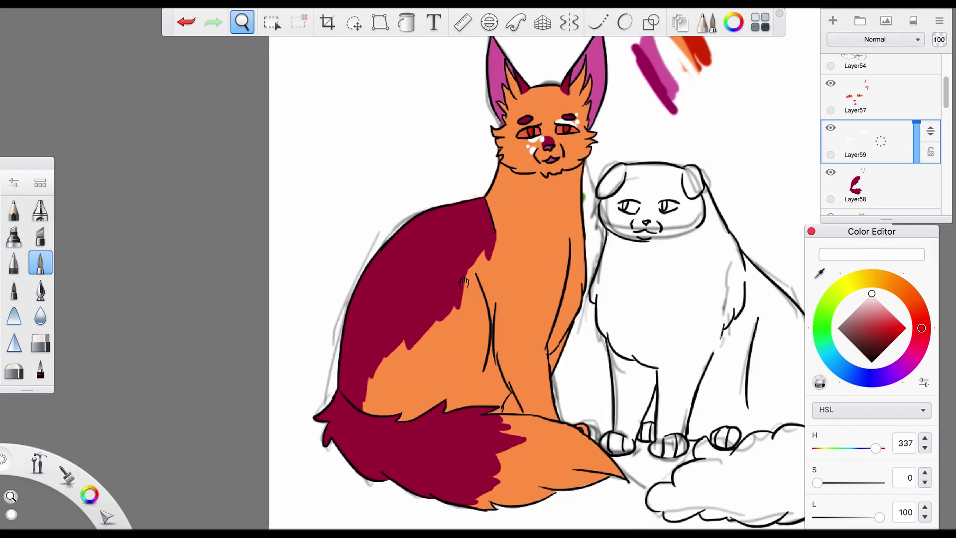
- Add clusters of white spots on the edge of the burgundy back marking and on the upper tail where burgundy meets orange
scroll(406, 230, "up", 5)
left_click_drag(409, 255, 425, 283)
left_click(456, 304)
scroll(469, 315, "down", 5)
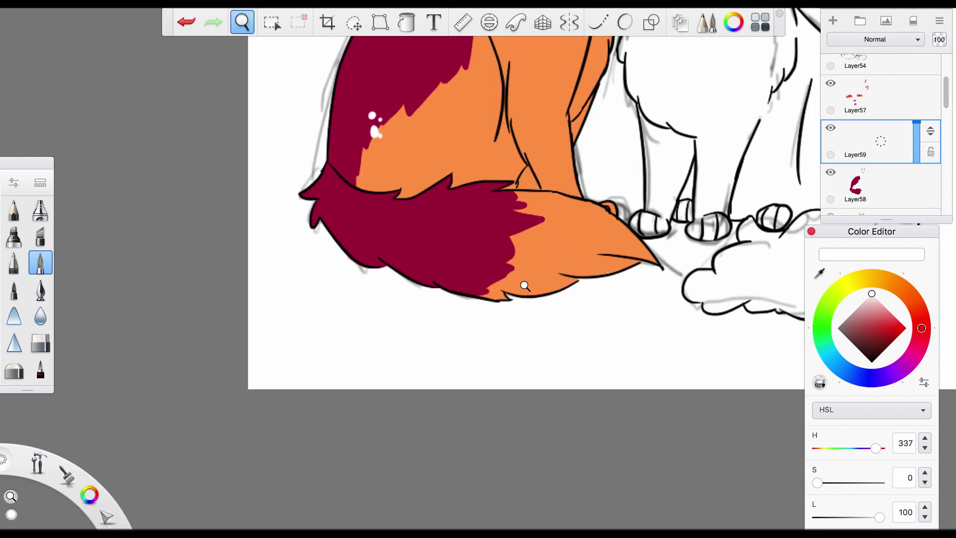
scroll(522, 284, "up", 5)
left_click_drag(495, 143, 525, 148)
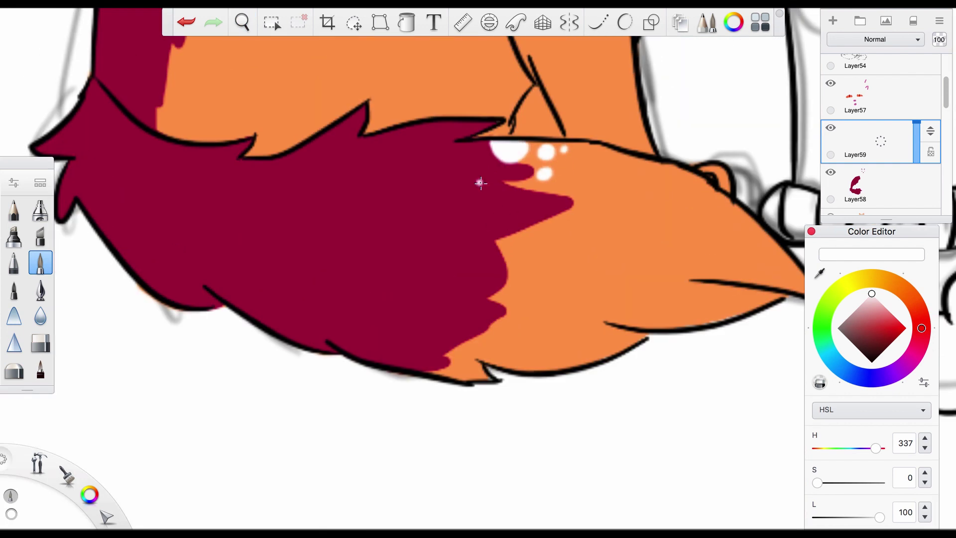
scroll(515, 224, "down", 5)
- Add a cluster of white spots near the outer edge of the tall-eared cat's left inner ear
scroll(500, 197, "up", 5)
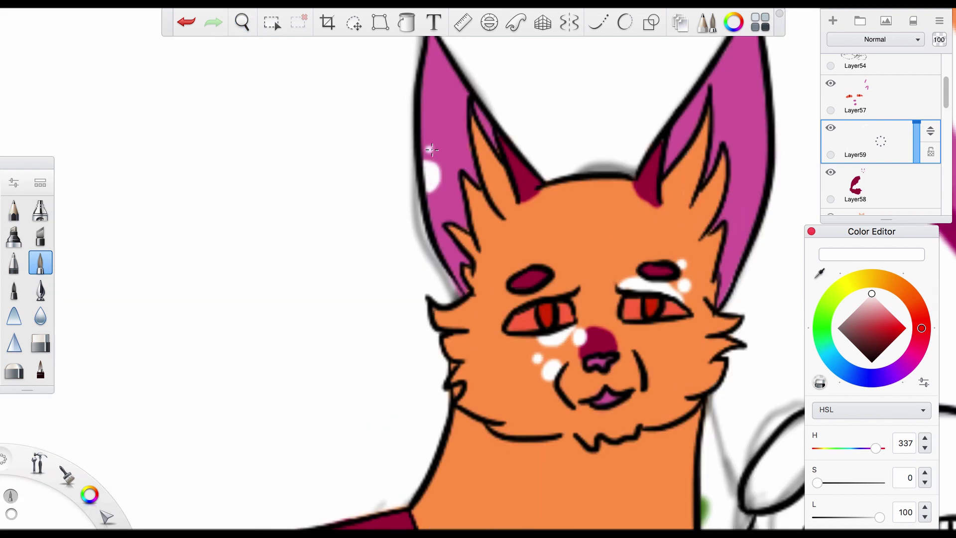
left_click(432, 149)
left_click(450, 158)
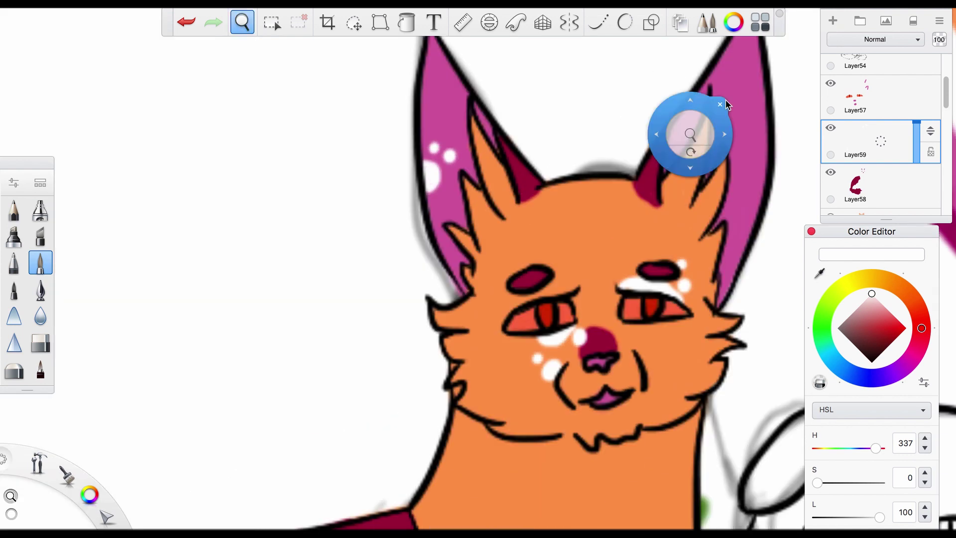
- Paint a white tip and a few white spots on the tall-eared cat's right inner ear
scroll(687, 132, "right", 5)
left_click_drag(650, 92, 665, 79)
left_click_drag(668, 121, 651, 126)
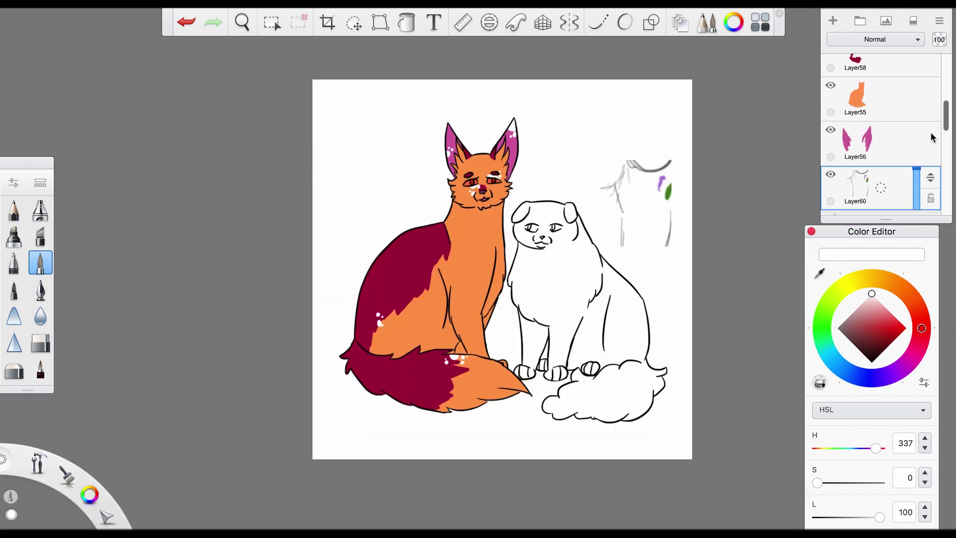
- On a new layer, sample the reference green and paint the folded-ear cat's right eye bright green with a dark green pupil
scroll(863, 69, "up", 3)
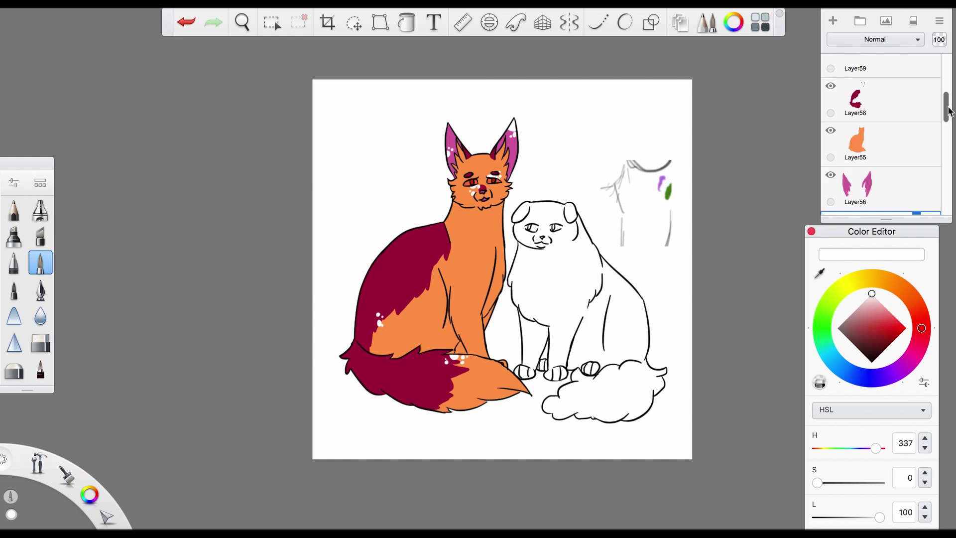
scroll(698, 160, "up", 5)
left_click(684, 147, "alt")
scroll(615, 182, "up", 5)
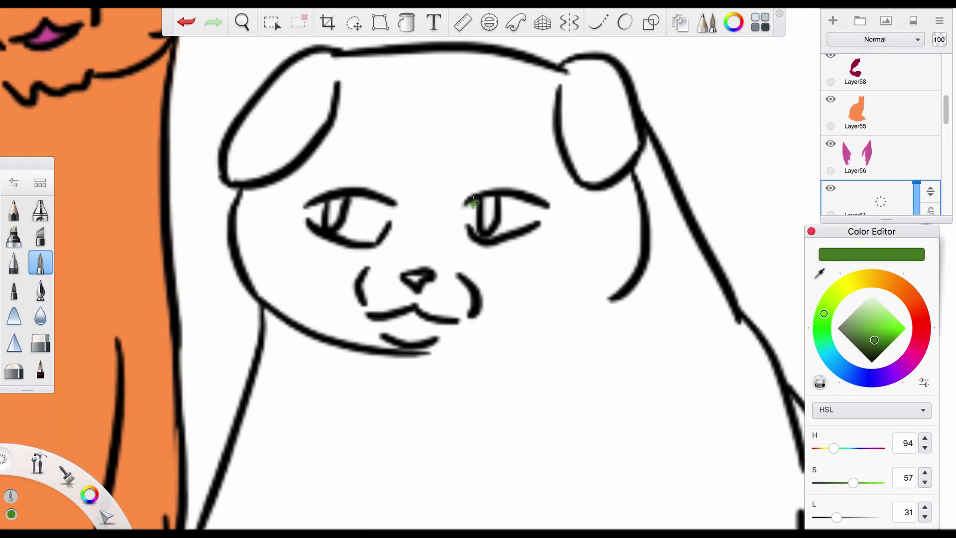
mouse_move(486, 200)
left_mouse_down()
mouse_move(488, 216)
mouse_move(548, 214)
left_mouse_up()
left_click(568, 241)
- Sample the reference purple and paint the folded-ear cat's left eye lilac with a darker purple pupil
scroll(547, 214, "down", 5)
left_click(662, 207, "alt")
scroll(479, 198, "up", 5)
left_click_drag(397, 244, 402, 272)
left_click(408, 251, "alt")
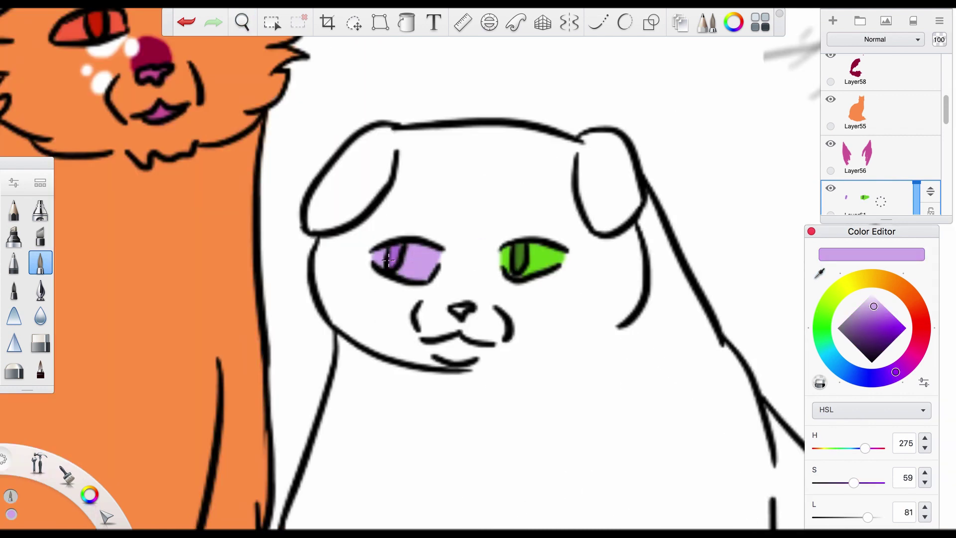
scroll(388, 259, "down", 5)
scroll(597, 256, "up", 2)
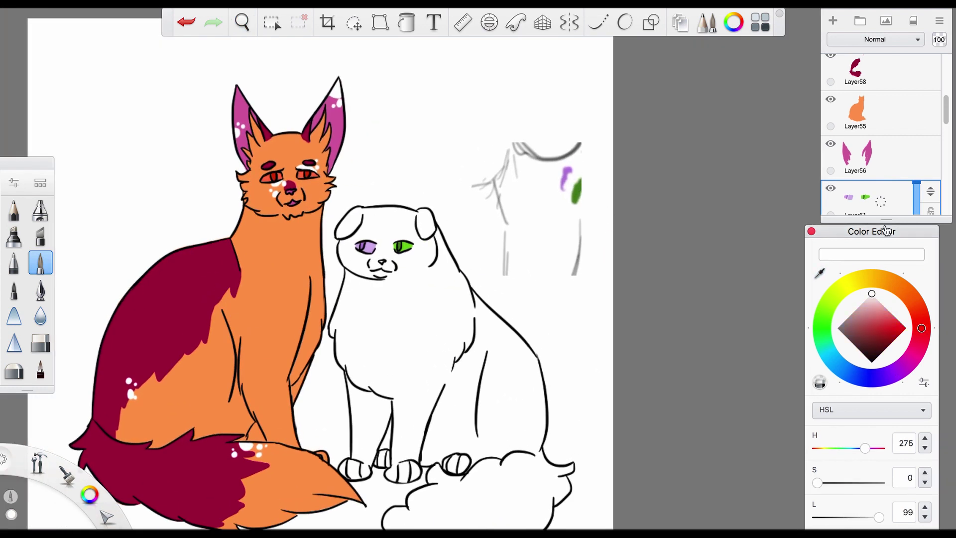
- Hide the reference sketch and, on a new layer beneath the eyes, trace light grey (lightness 95) inside the folded-ear cat's head and ears
scroll(876, 194, "down", 2)
left_click(866, 153)
left_click(830, 184)
scroll(441, 225, "up", 4)
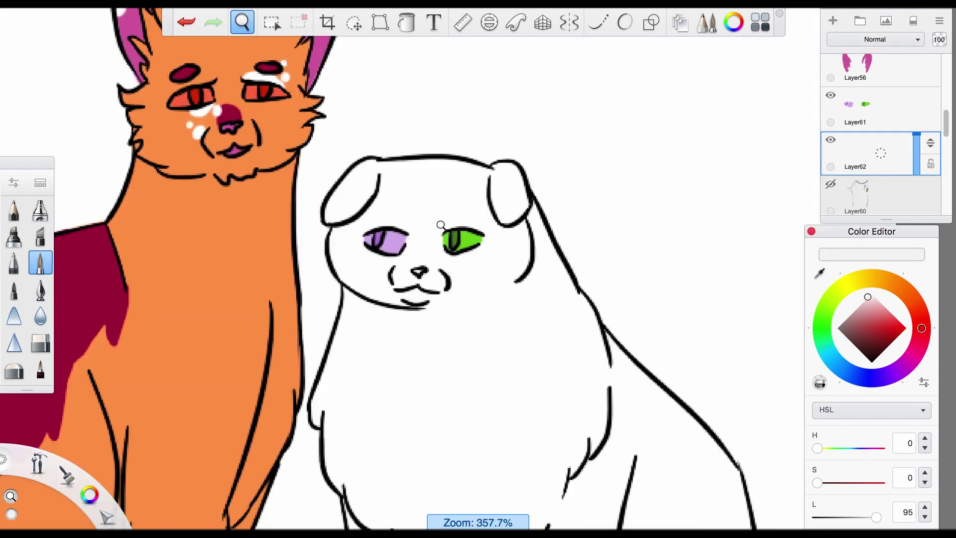
scroll(441, 225, "up", 3)
left_click_drag(319, 219, 351, 141)
left_click_drag(459, 130, 630, 204)
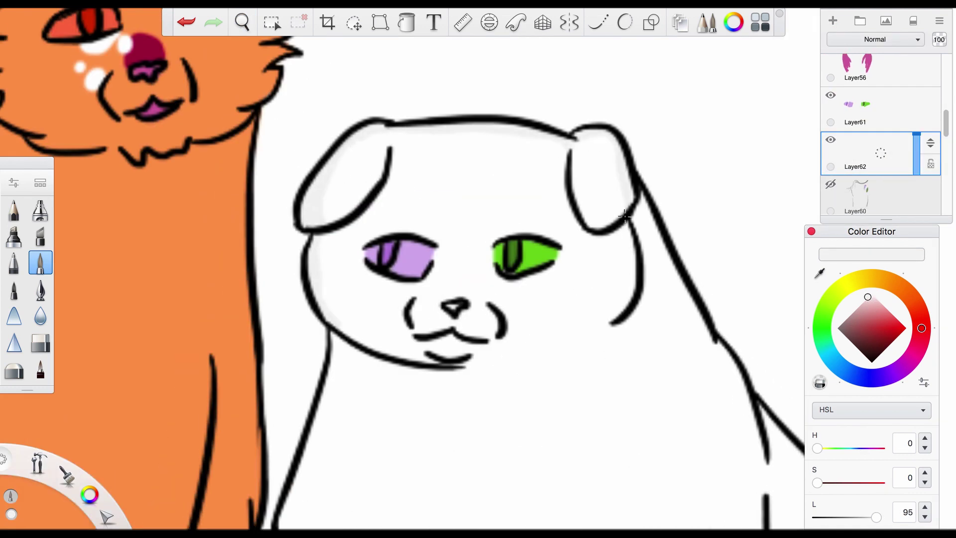
- Continue the light grey border inside the folded-ear cat's shoulder, back and hindquarters
scroll(630, 204, "down", 5)
left_click_drag(513, 97, 573, 222)
scroll(572, 222, "down", 4)
key("bracketleft")
left_click_drag(513, 126, 573, 219)
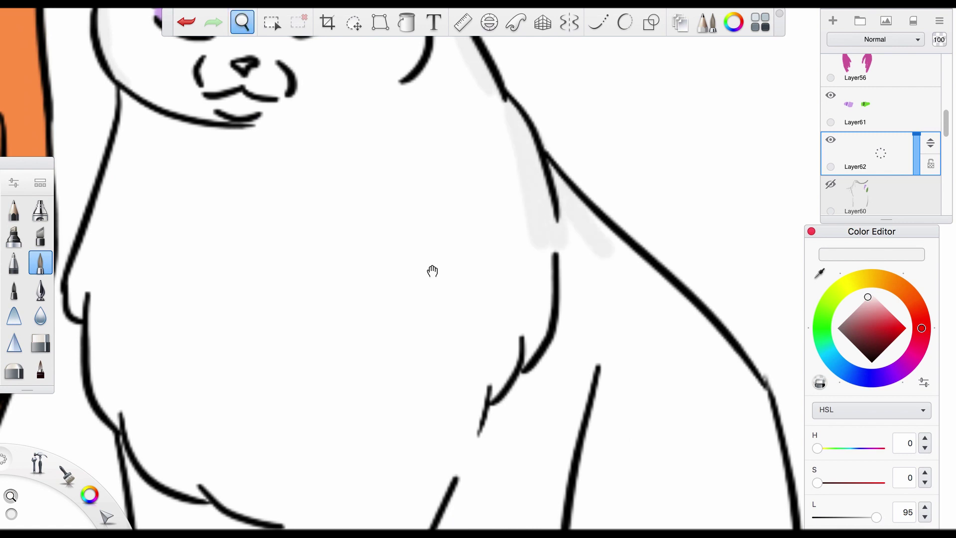
scroll(573, 219, "down", 4)
scroll(664, 258, "down", 4)
mouse_move(603, 112)
left_mouse_down()
mouse_move(642, 209)
mouse_move(593, 421)
left_mouse_up()
- Paint light grey along the inside of the folded-ear cat's fluffy tail outline, up to the hind paw
scroll(593, 421, "down", 5)
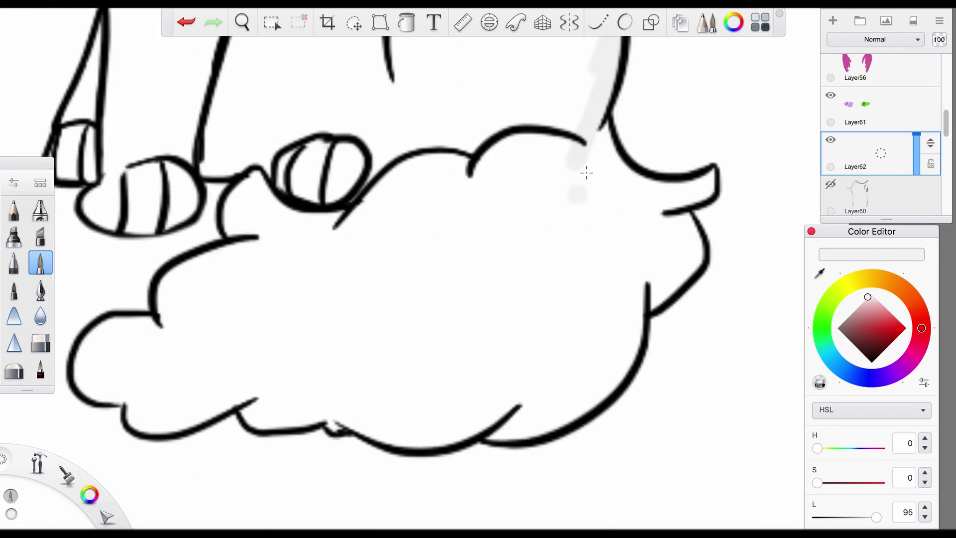
mouse_move(581, 170)
left_mouse_down()
mouse_move(712, 189)
mouse_move(678, 273)
mouse_move(632, 324)
left_mouse_up()
key("space")
scroll(604, 327, "down", 5)
mouse_move(643, 237)
left_mouse_down()
mouse_move(578, 286)
mouse_move(406, 284)
left_mouse_up()
scroll(405, 283, "left", 3)
mouse_move(497, 308)
left_mouse_down()
mouse_move(268, 291)
mouse_move(337, 171)
mouse_move(408, 131)
left_mouse_up()
scroll(409, 131, "up", 5)
left_click_drag(354, 264, 563, 168)
scroll(563, 168, "up", 5)
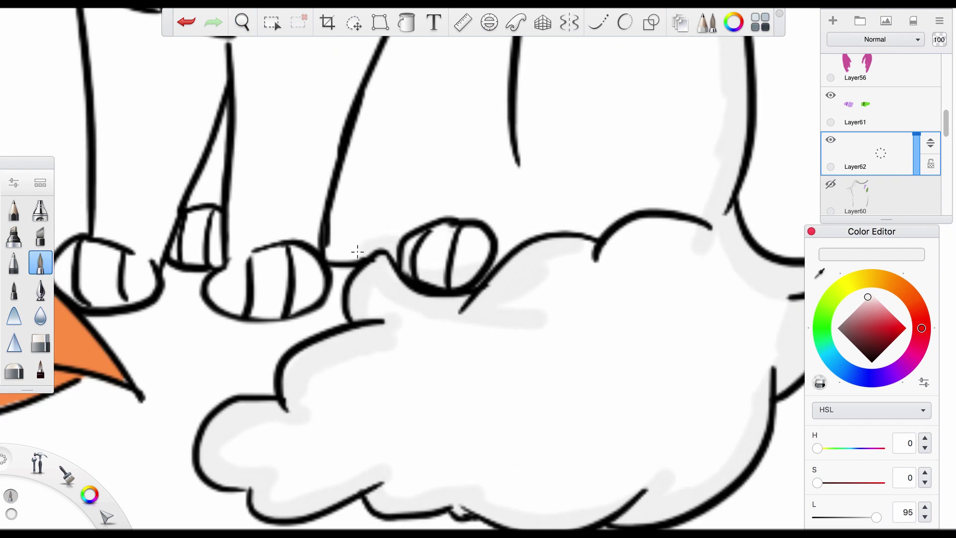
- Trace light grey inside the folded-ear cat's paws, front legs and chest, and fill the enclosed body with the same grey
scroll(498, 249, "left", 3)
mouse_move(421, 308)
left_mouse_down()
mouse_move(348, 318)
mouse_move(289, 271)
mouse_move(248, 299)
mouse_move(314, 182)
left_mouse_up()
scroll(279, 224, "up", 5)
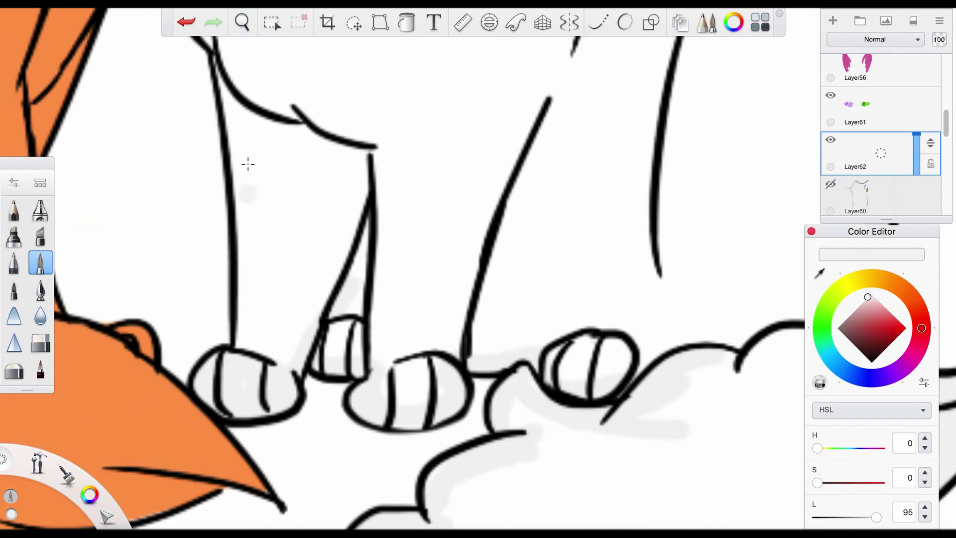
left_click_drag(227, 60, 241, 367)
scroll(282, 166, "up", 5)
scroll(282, 167, "up", 2)
left_click_drag(286, 177, 282, 130)
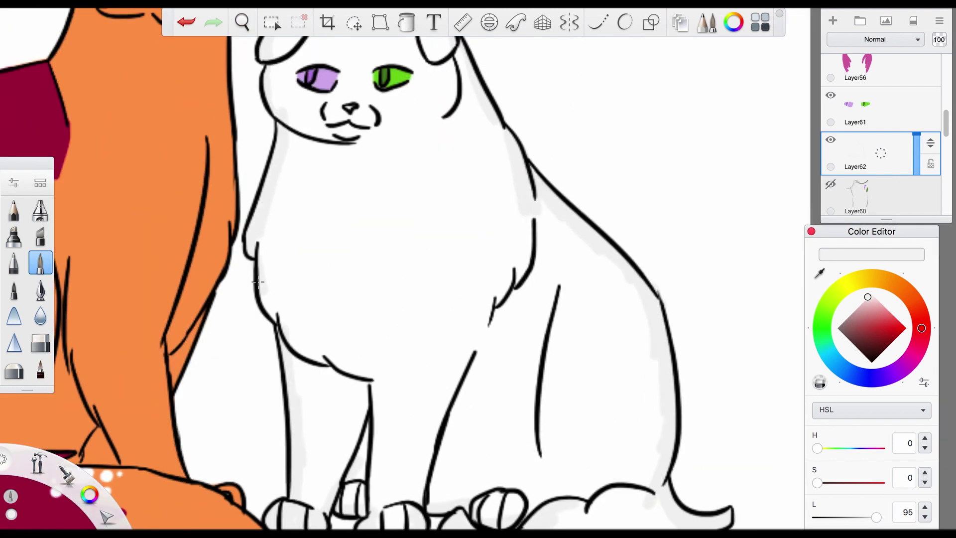
key("ctrl+z")
scroll(469, 250, "down", 3)
scroll(469, 249, "up", 3)
- On a new layer above the grey base, colour the folded-ear cat's two front paws brown (HSL 32, 61, 32)
left_click(843, 321)
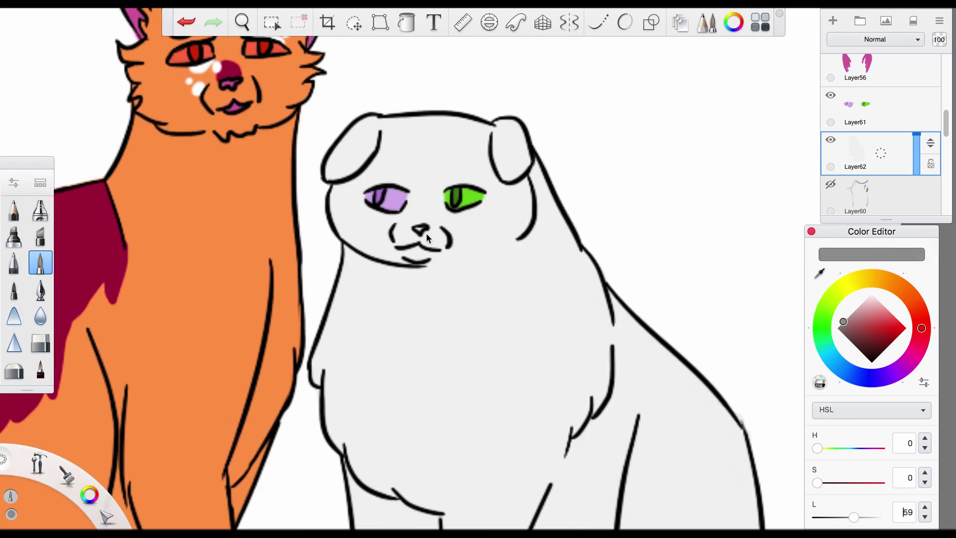
scroll(446, 220, "up", 2)
scroll(447, 219, "down", 5)
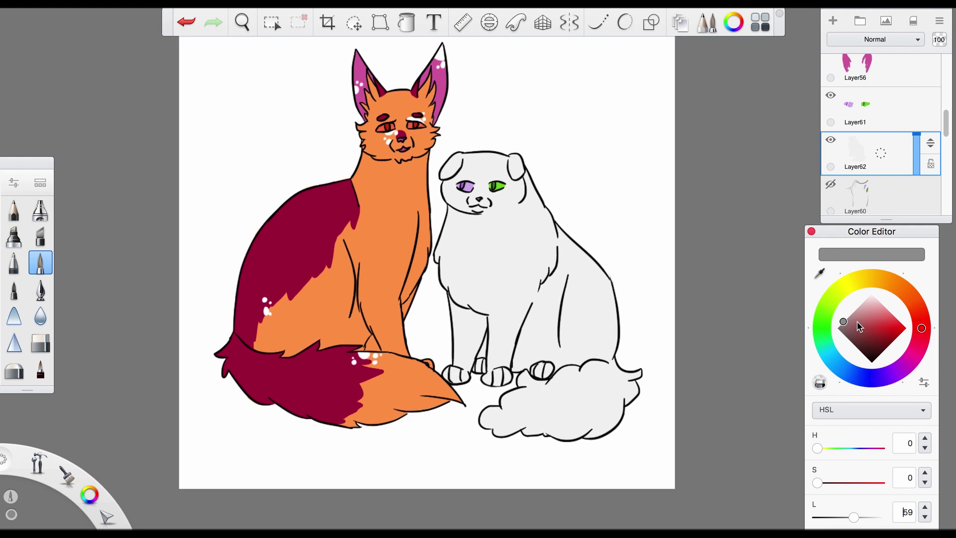
left_click(900, 287)
left_click_drag(869, 324, 876, 340)
left_click(833, 20)
scroll(484, 240, "up", 3)
scroll(484, 240, "up", 4)
left_click_drag(344, 259, 423, 289)
mouse_move(379, 249)
left_mouse_down()
mouse_move(404, 301)
mouse_move(448, 273)
mouse_move(488, 264)
mouse_move(505, 272)
left_mouse_up()
- Paint a jagged brown patch up the folded-ear cat's lower front leg and colour the rear paws brown
scroll(404, 301, "right", 3)
key("space")
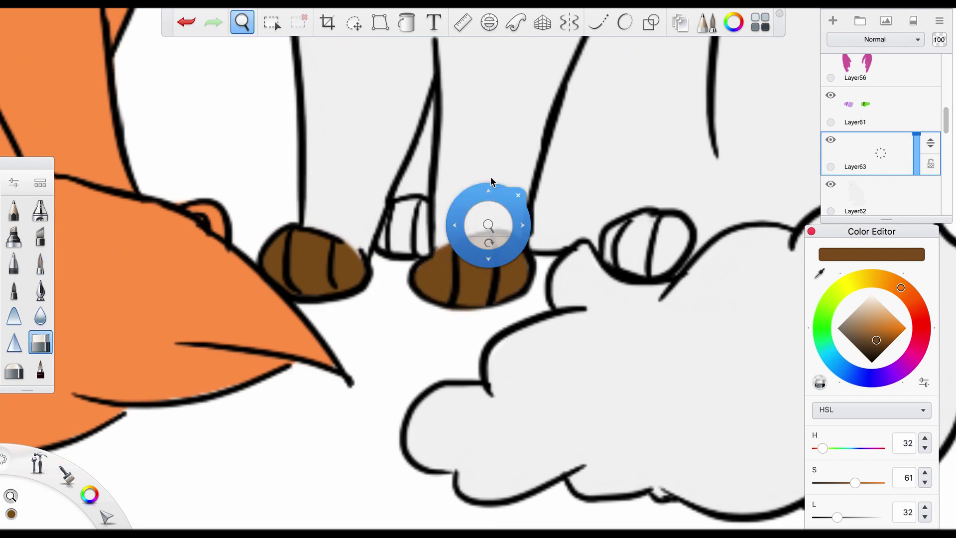
left_click_drag(487, 222, 472, 302)
mouse_move(423, 313)
left_mouse_down()
mouse_move(458, 272)
mouse_move(508, 299)
mouse_move(454, 298)
mouse_move(498, 294)
left_mouse_up()
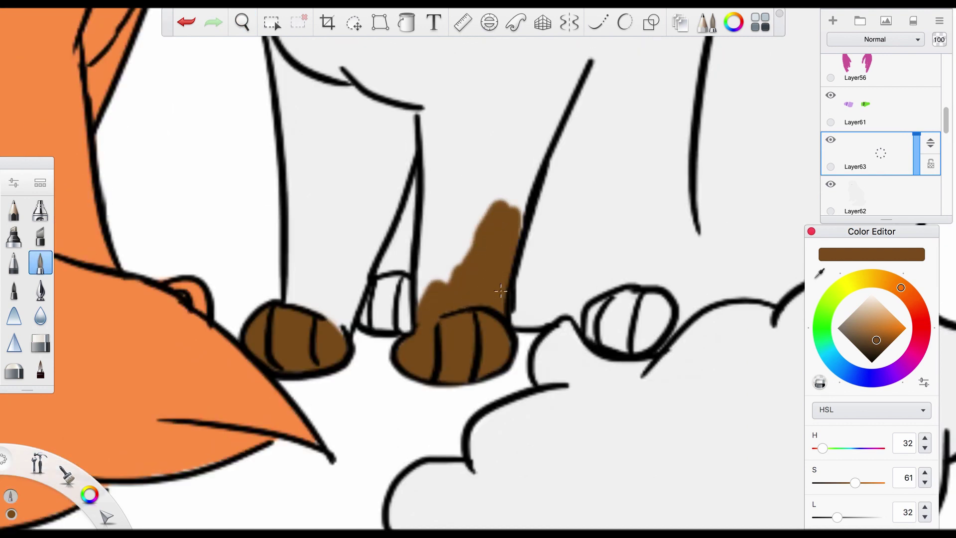
left_click_drag(389, 294, 394, 247)
mouse_move(401, 214)
left_mouse_down()
mouse_move(379, 326)
mouse_move(393, 256)
left_mouse_up()
key("space")
left_click_drag(419, 397, 336, 327)
scroll(337, 327, "down", 2)
left_click_drag(508, 234, 562, 259)
- Paint the folded-ear cat's ears and muzzle brown, leaving a pale inner edge on the right ear
key("space")
scroll(481, 209, "down", 5)
scroll(468, 202, "up", 5)
scroll(468, 201, "up", 3)
mouse_move(279, 219)
left_mouse_down()
mouse_move(368, 107)
mouse_move(363, 133)
mouse_move(384, 171)
left_mouse_up()
mouse_move(627, 115)
left_mouse_down()
mouse_move(651, 114)
mouse_move(641, 79)
left_mouse_up()
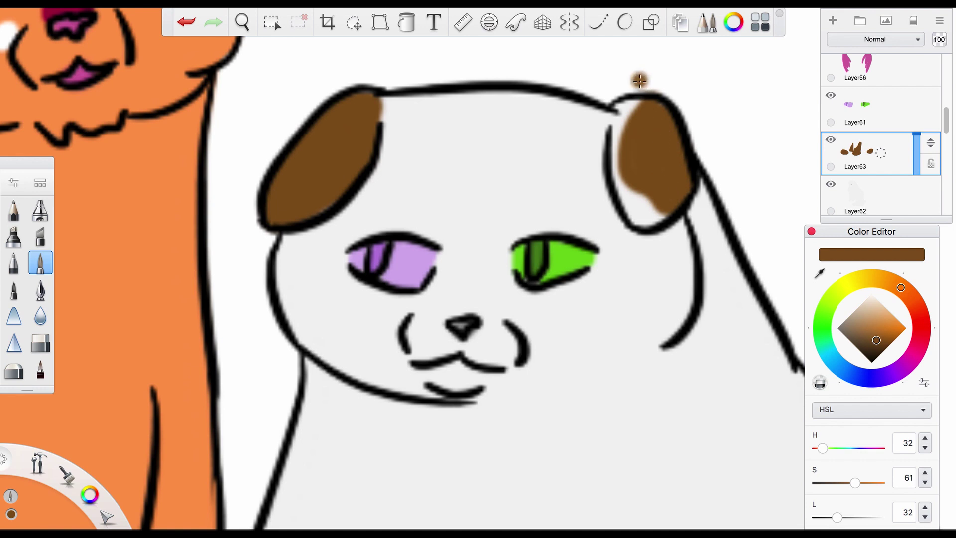
key("space")
mouse_move(450, 312)
left_mouse_down()
mouse_move(465, 220)
mouse_move(439, 272)
mouse_move(498, 234)
mouse_move(523, 231)
left_mouse_up()
- Outline and fill a large brown patch at the outer end of the folded-ear cat's tail, with smaller brown spots beside it
scroll(534, 338, "down", 5)
left_click_drag(534, 338, 602, 316)
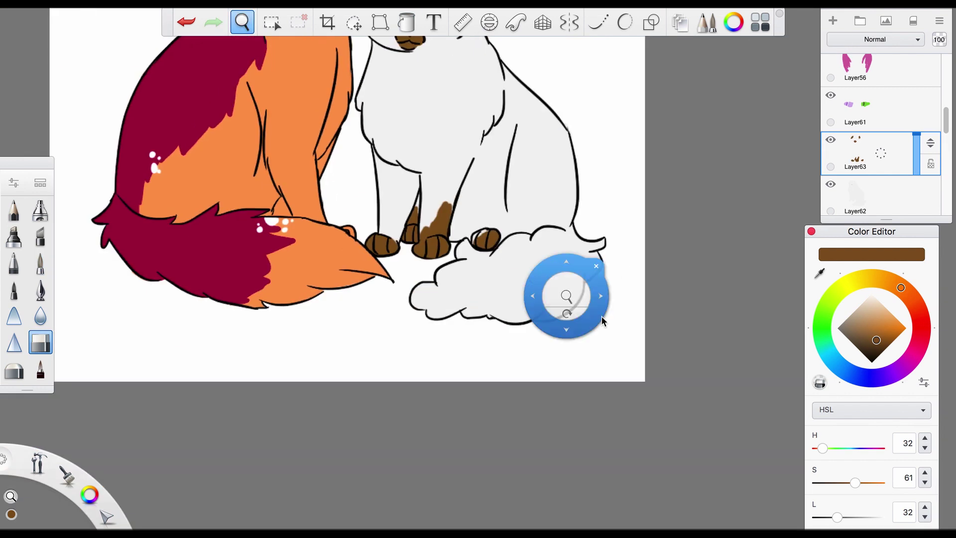
scroll(601, 316, "up", 4)
key("b")
mouse_move(610, 111)
left_mouse_down()
mouse_move(491, 291)
mouse_move(555, 227)
left_mouse_up()
left_click_drag(493, 289, 568, 209)
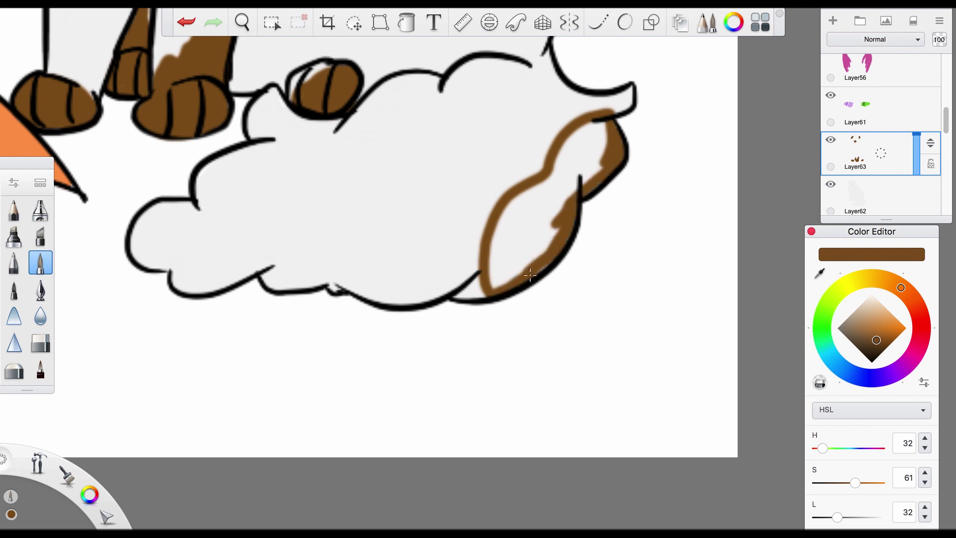
key("f")
left_click(532, 207)
key("b")
left_click_drag(450, 233, 457, 260)
- On a new layer beneath the cats' artwork, fill the whole background with dusty pink
scroll(475, 215, "down", 8)
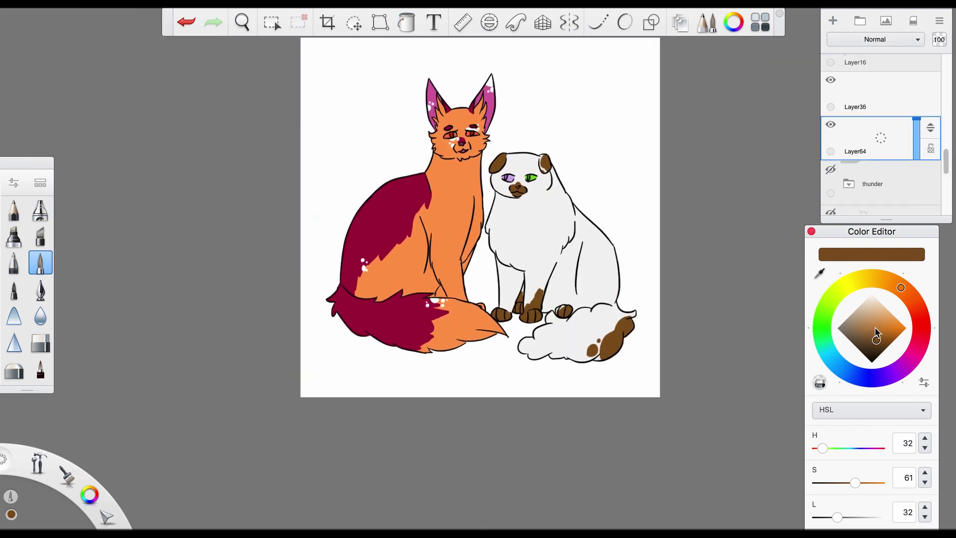
scroll(505, 217, "up", 2)
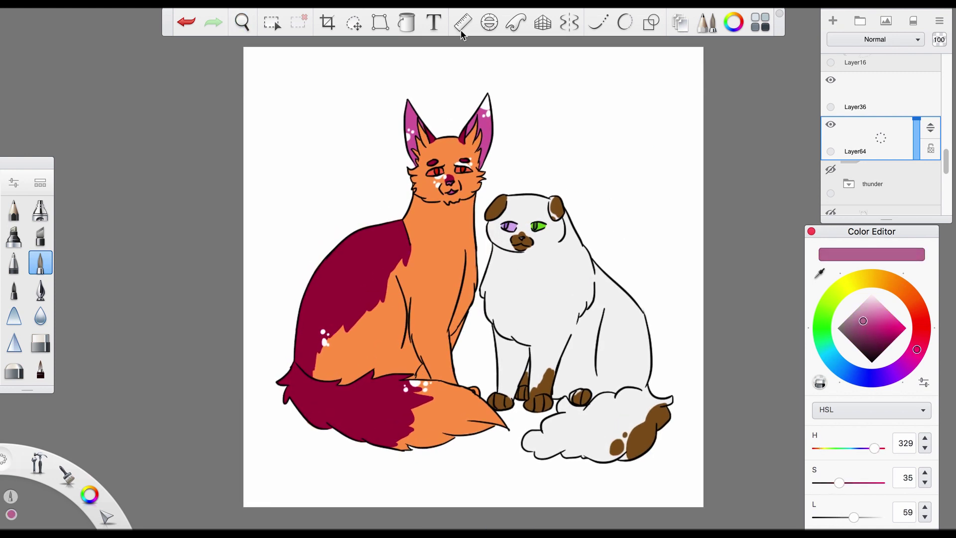
left_click(407, 21)
left_click(359, 49)
- Add a text layer reading "Skyclan" and place it in the upper-left corner of the canvas
left_click_drag(863, 321, 868, 336)
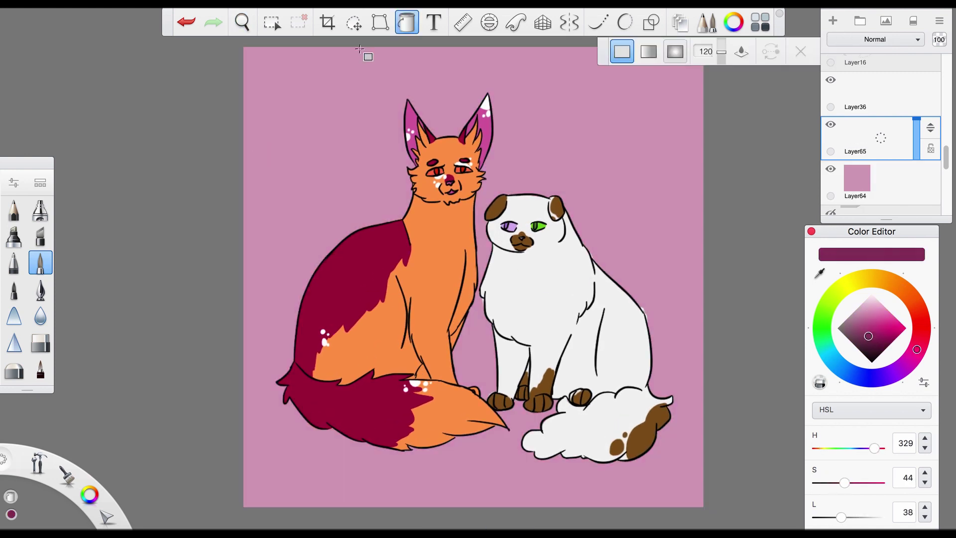
left_click(434, 22)
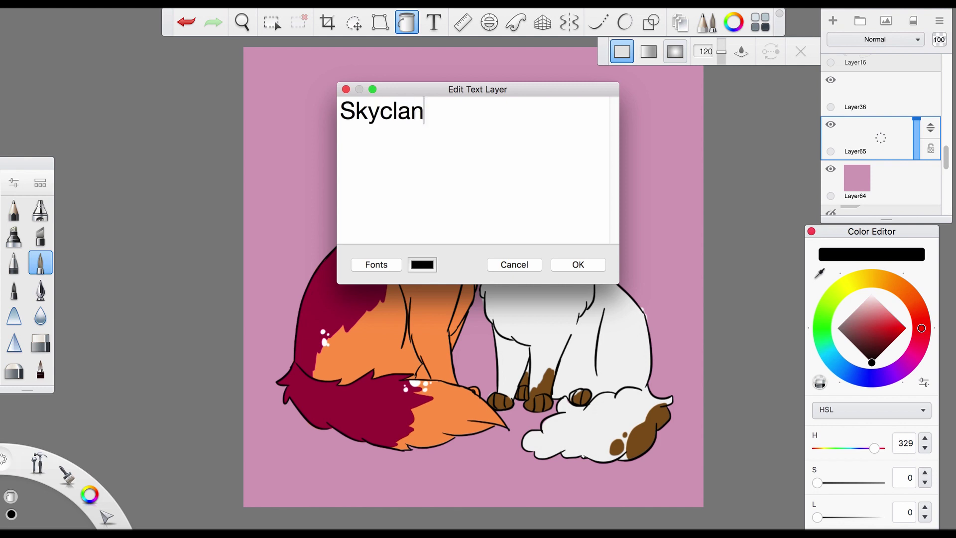
left_click(423, 264)
left_click_drag(912, 463, 919, 460)
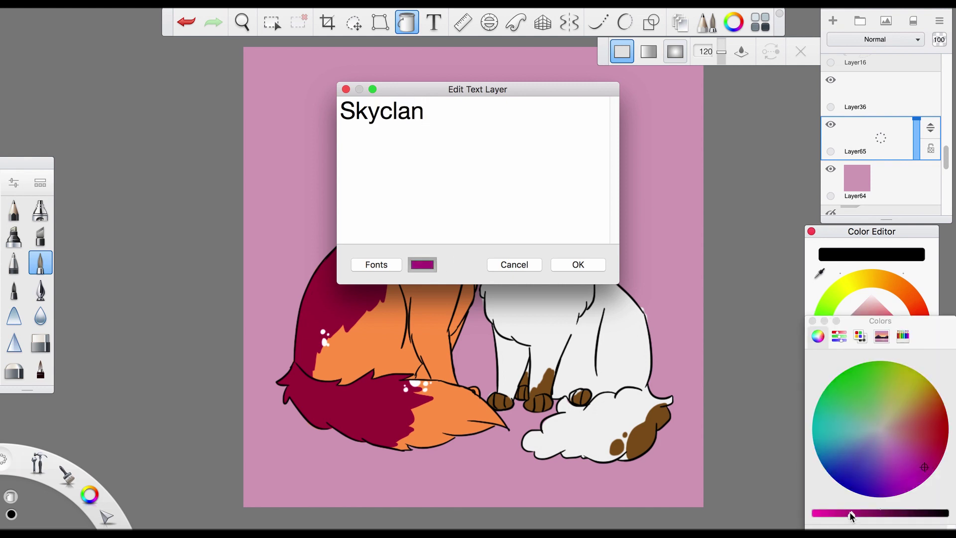
left_click(579, 264)
left_click_drag(535, 195, 479, 146)
left_click_drag(448, 118, 399, 207)
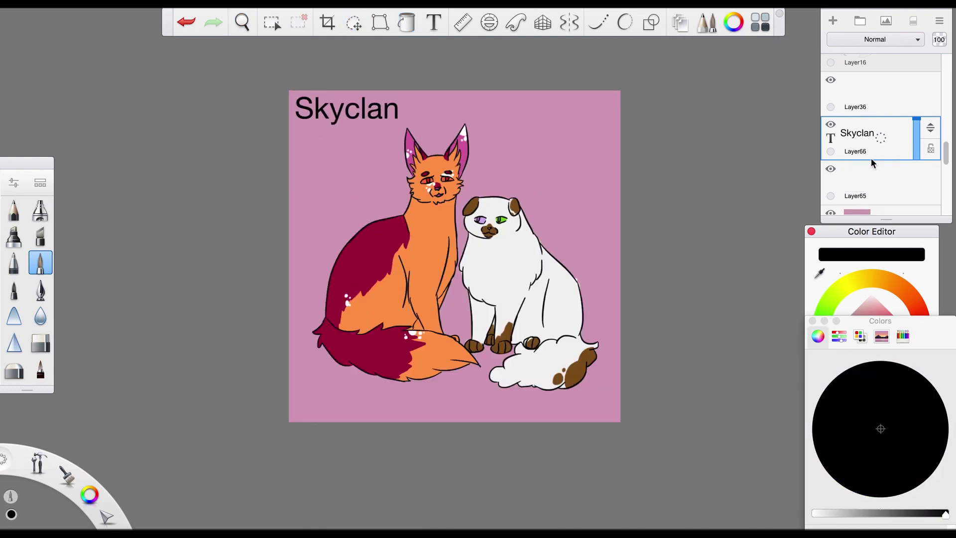
- Recolour the "Skyclan" text dark magenta
left_click(871, 157)
left_click(888, 174)
left_click(892, 477)
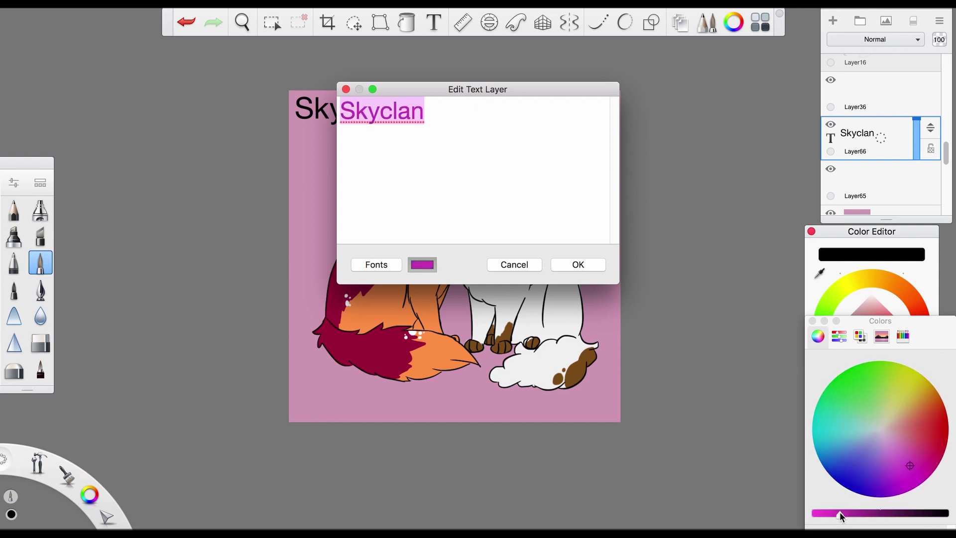
left_click_drag(840, 512, 842, 512)
left_click(576, 265)
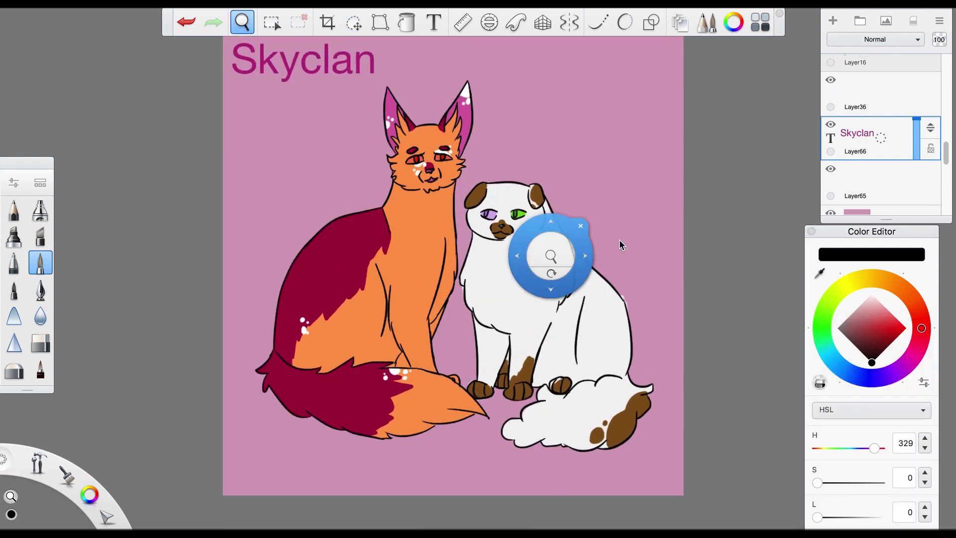
- On the folded-ear cat's light grey base layer, erase stray grey outside the line art
scroll(620, 244, "up", 2)
left_click(866, 150)
left_click(41, 342)
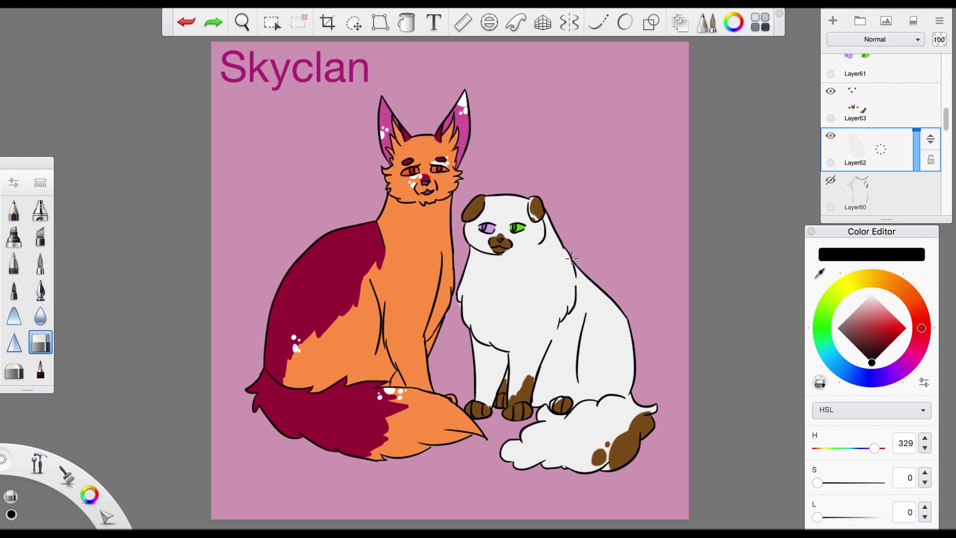
- On a new layer, handwrite "Thanks for watching!" in white with a pen brush in the upper-right area of the canvas
key("ctrl+l")
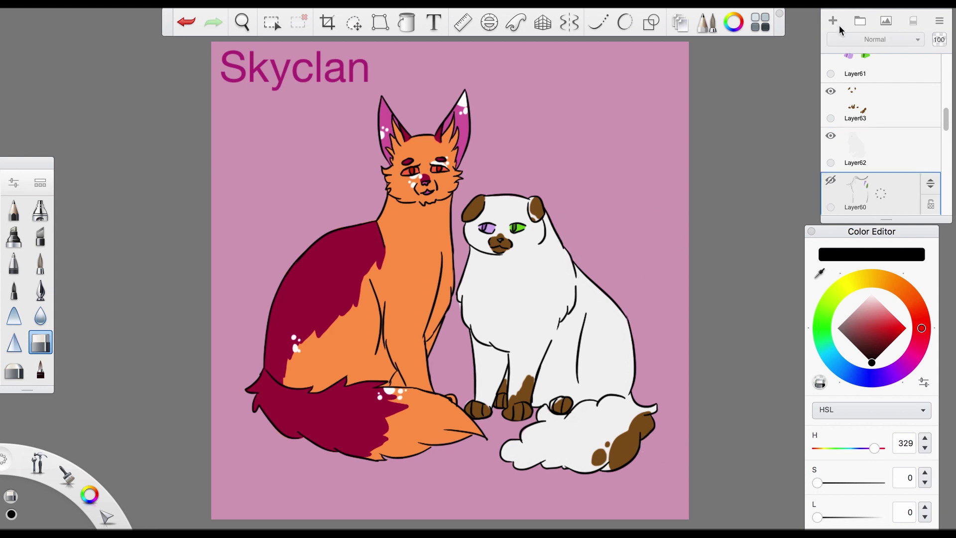
left_click(41, 262)
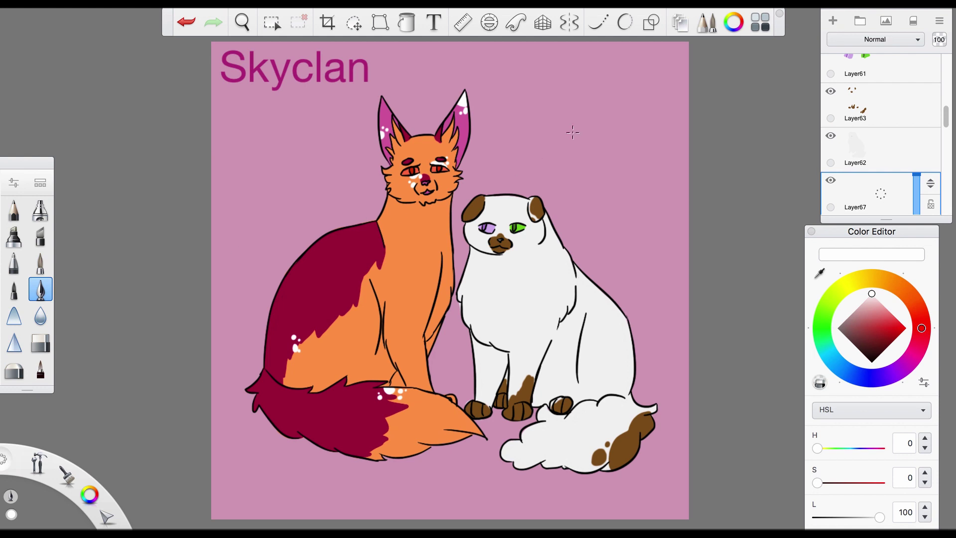
mouse_move(539, 64)
left_mouse_down()
mouse_move(538, 88)
mouse_move(547, 63)
mouse_move(553, 88)
mouse_move(568, 81)
mouse_move(579, 89)
left_mouse_up()
mouse_move(590, 55)
left_mouse_down()
mouse_move(587, 83)
mouse_move(591, 73)
mouse_move(598, 83)
mouse_move(607, 74)
mouse_move(610, 85)
mouse_move(553, 120)
mouse_move(586, 107)
left_mouse_up()
mouse_move(551, 136)
left_mouse_down()
mouse_move(573, 139)
mouse_move(593, 114)
mouse_move(612, 130)
mouse_move(637, 130)
mouse_move(580, 156)
left_mouse_up()
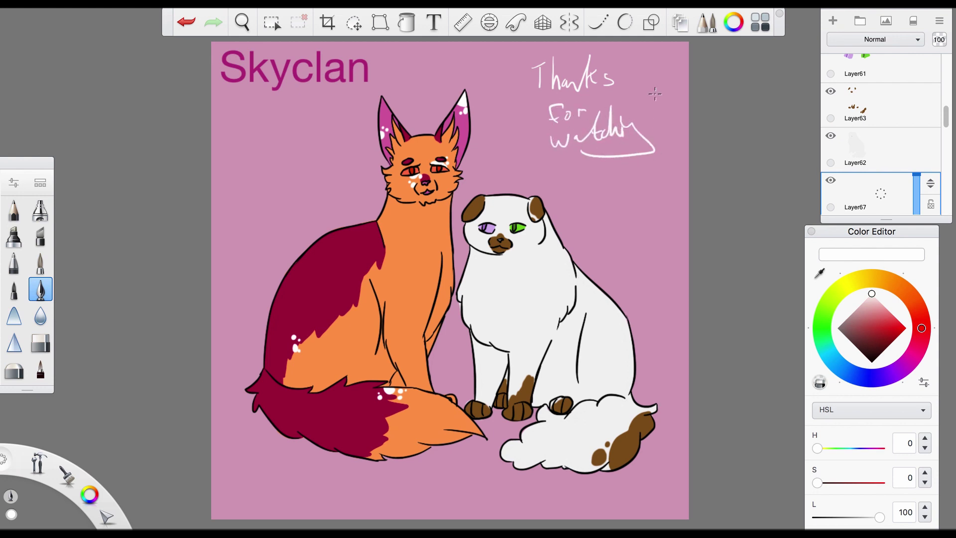
left_click_drag(655, 92, 654, 117)
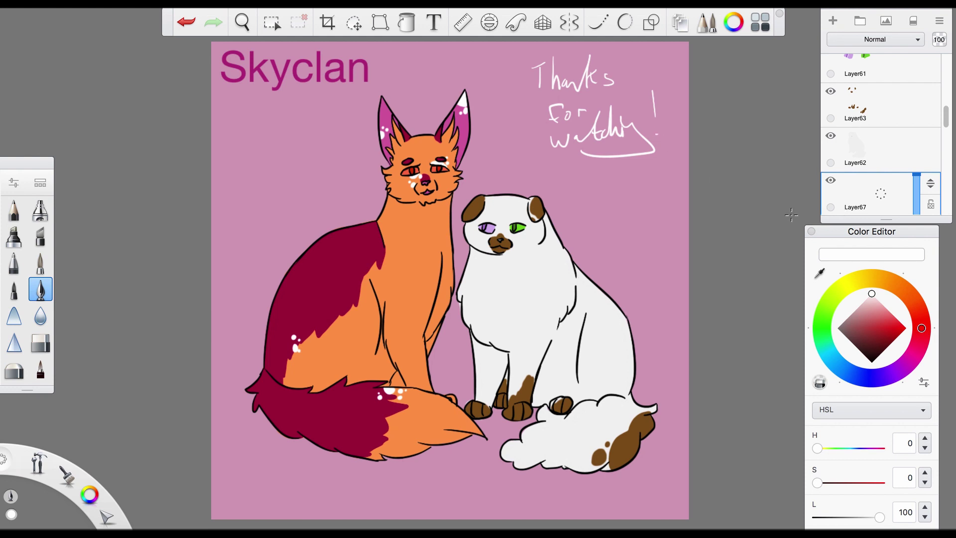